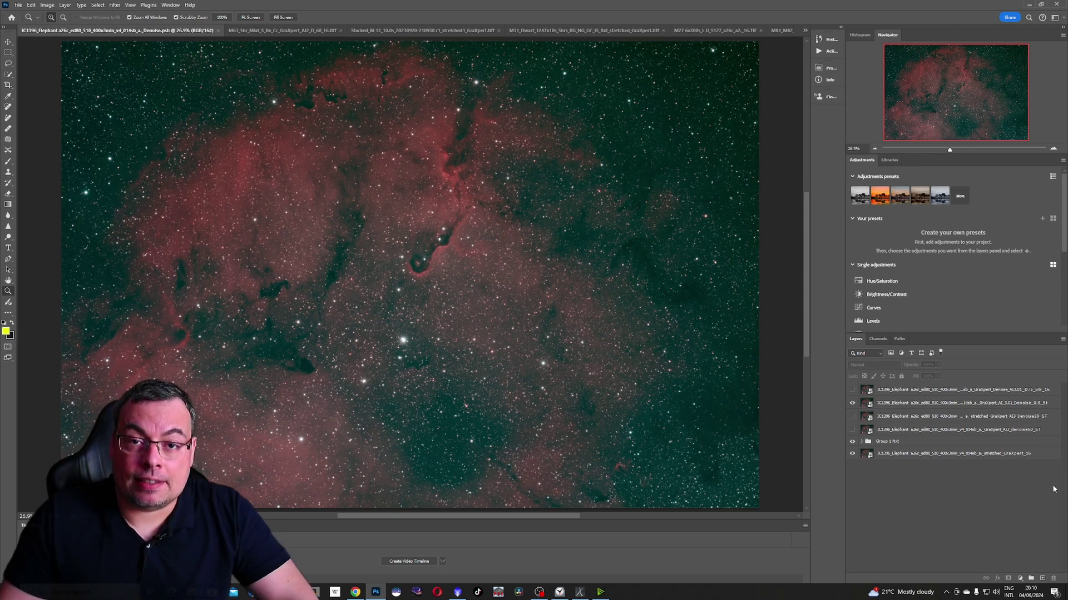
- Zoom the Elephant's Trunk from 100% up to 300% with two Zoom-tool clicks on the trunk
left_click(221, 17)
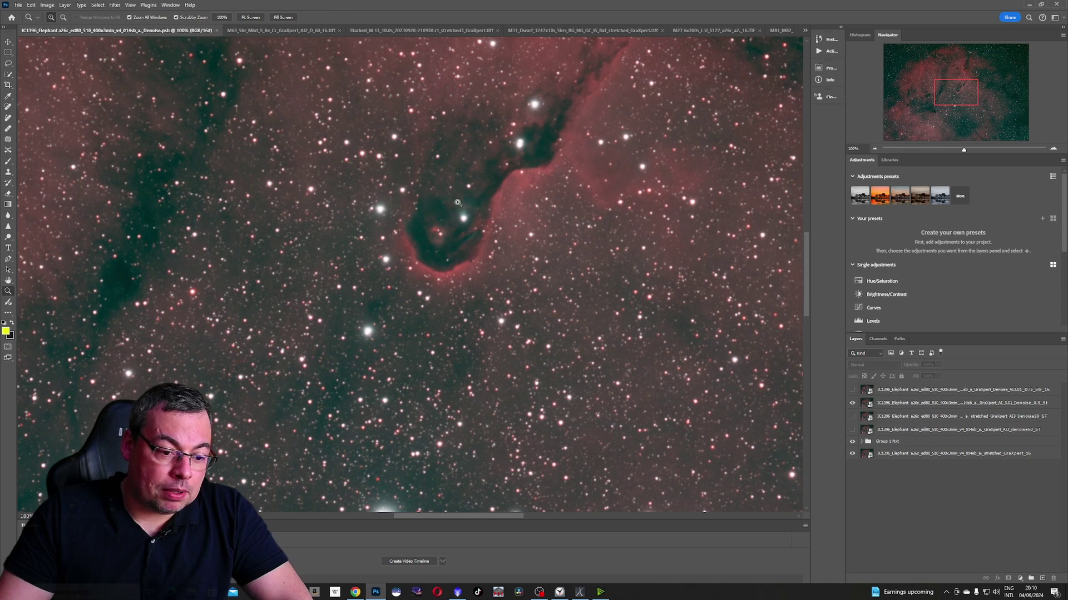
left_click(461, 192)
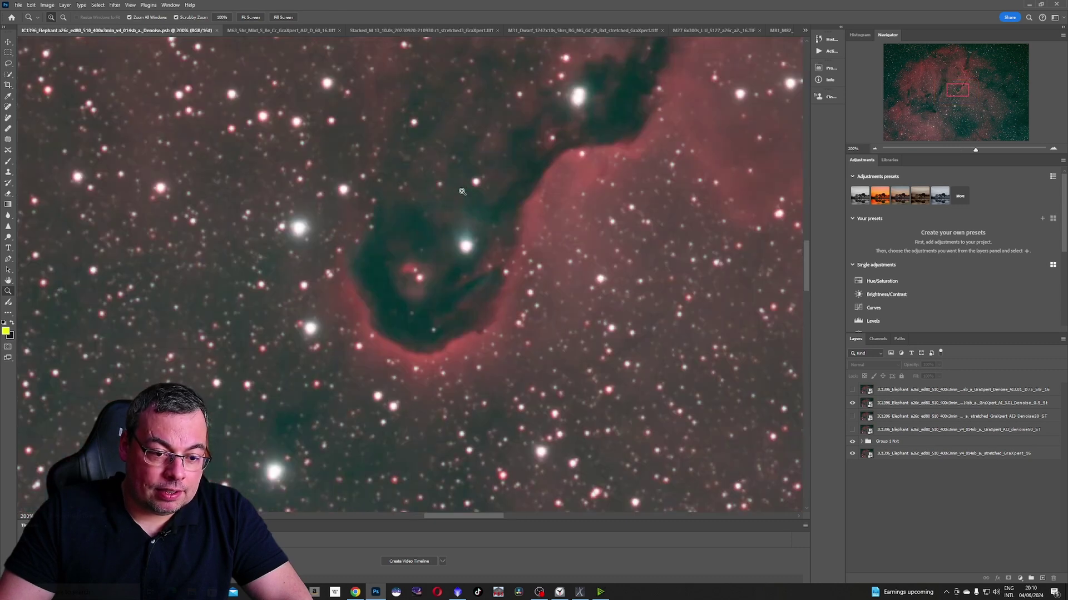
left_click(446, 298)
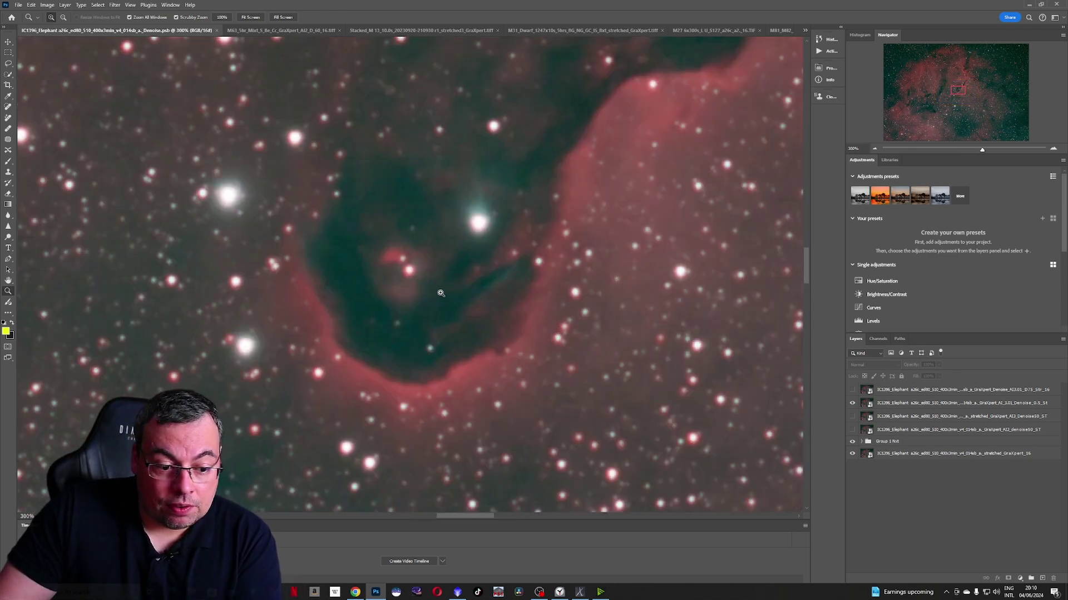
- Toggle the second, fourth and third layers' visibility, ending with the Denoise AI 3.00 trunk layer shown
left_click(852, 403)
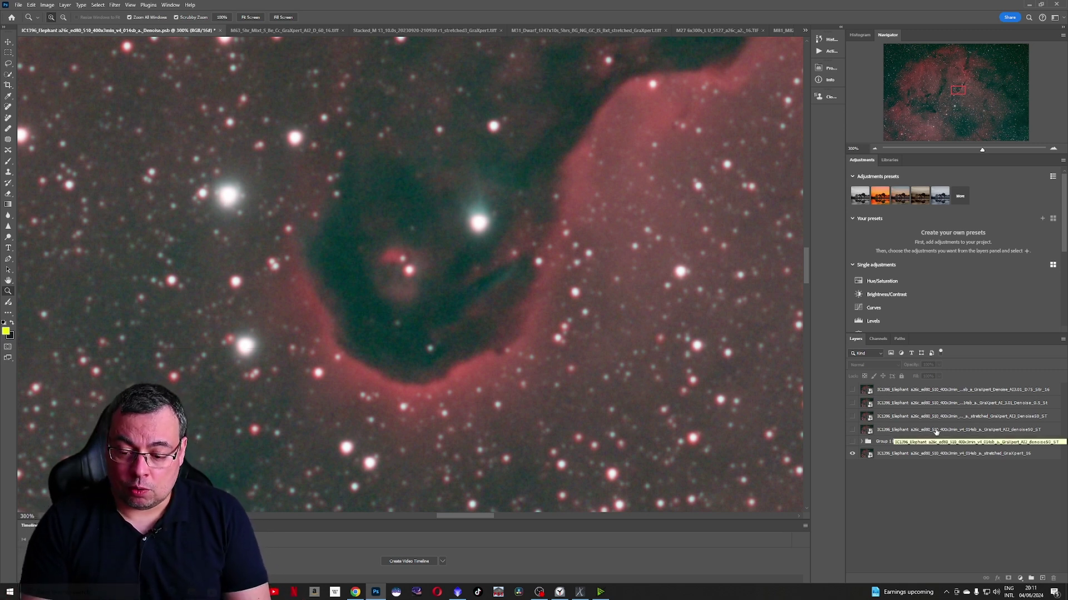
left_click(852, 431)
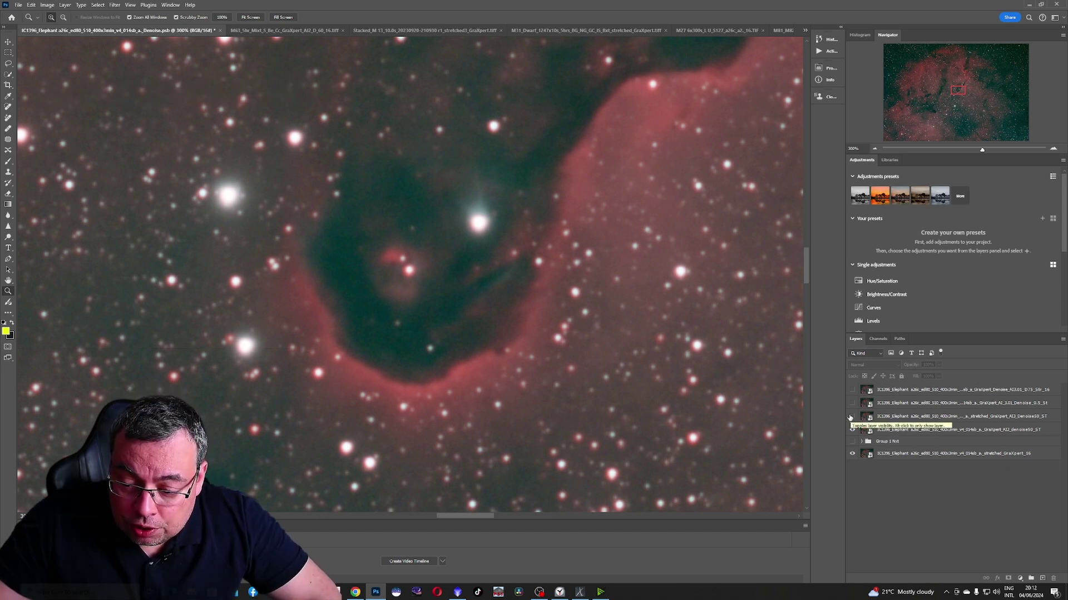
left_click(851, 416)
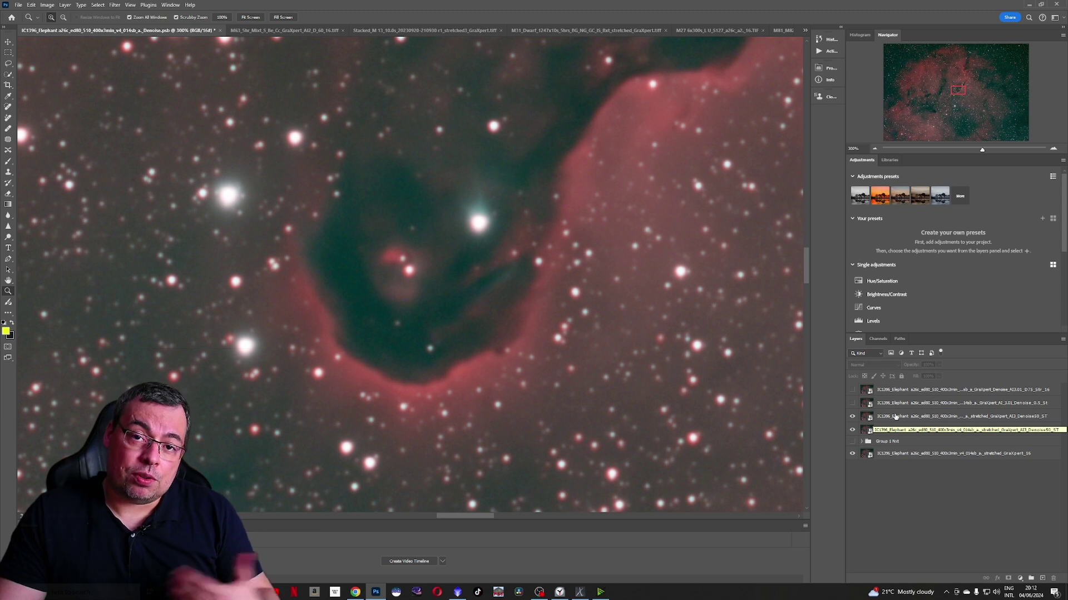
- Toggle the second denoise layer on and off against Denoise AI 3.00, then pan slightly up
left_click(852, 403)
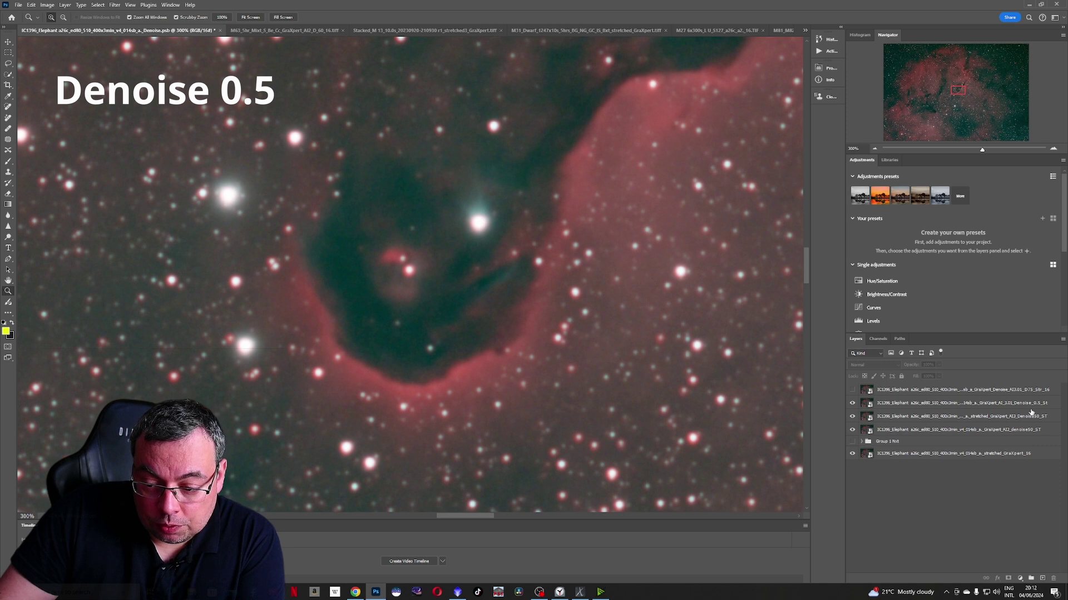
left_click(852, 403)
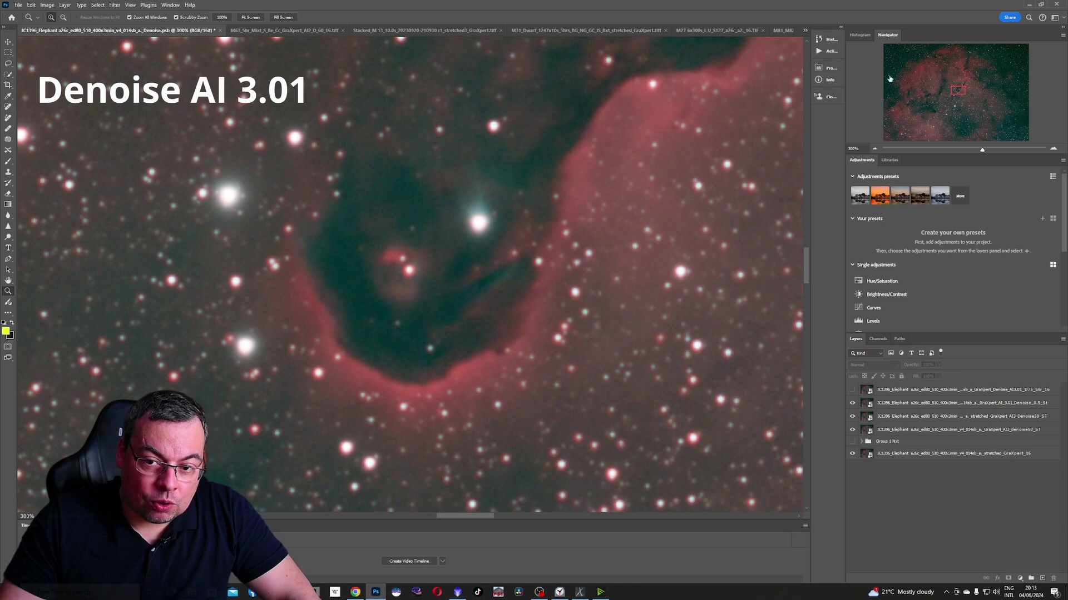
left_click_drag(957, 91, 956, 89)
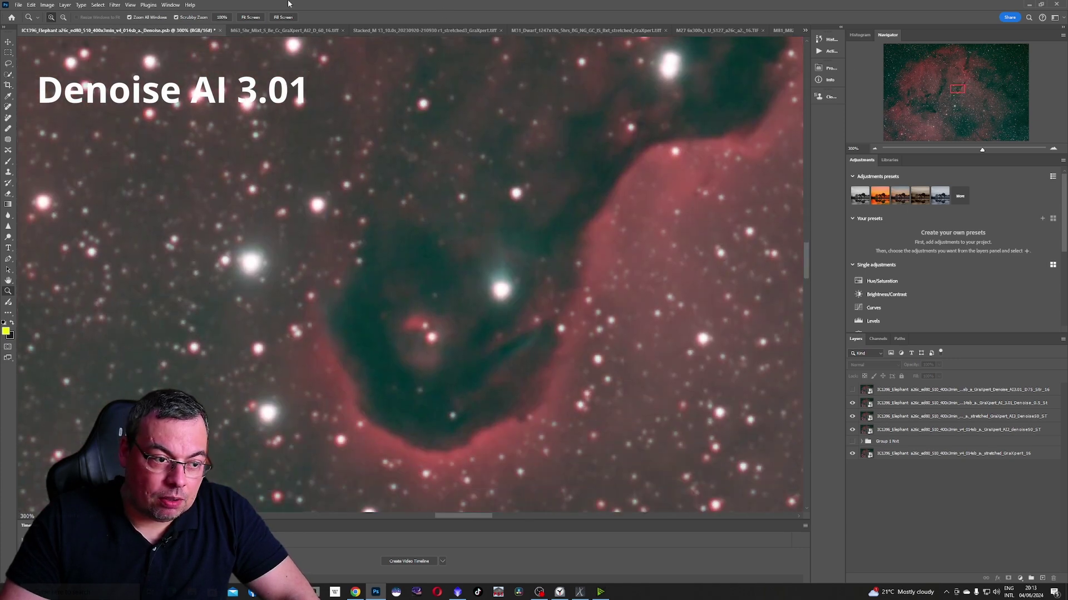
- Zoom out to 200% and flip the 3.01 layer off and on against Denoise AI 2.00
right_click(517, 279)
left_click(546, 325)
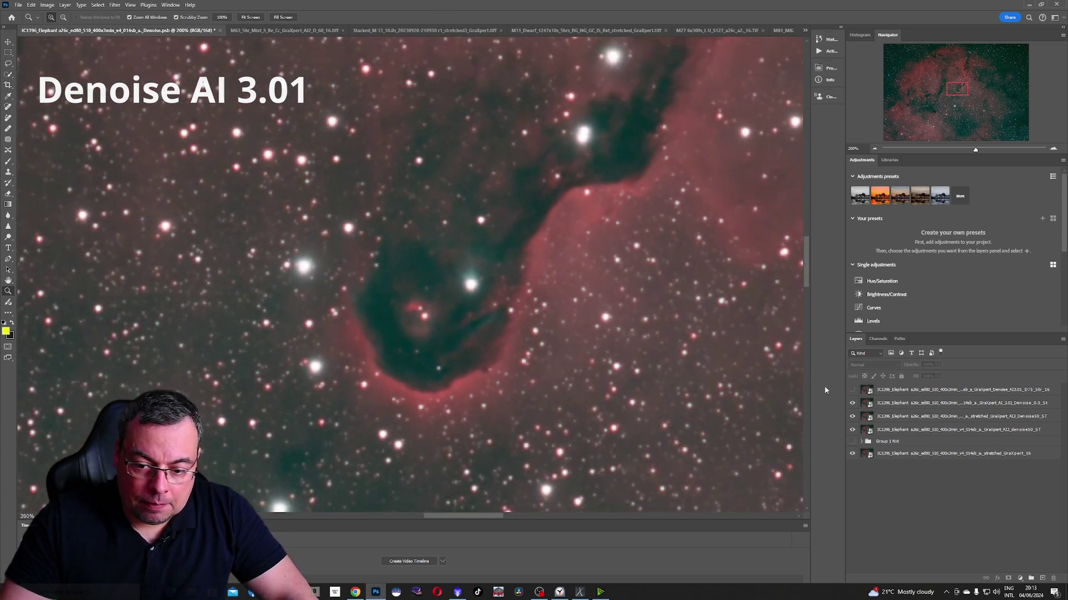
left_click(852, 403)
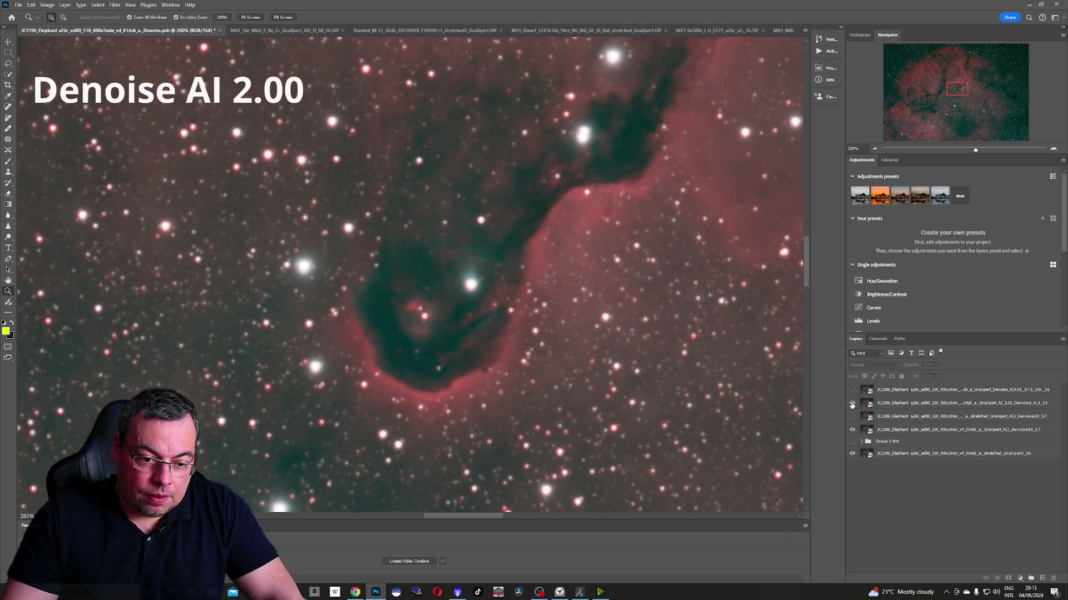
left_click(853, 404)
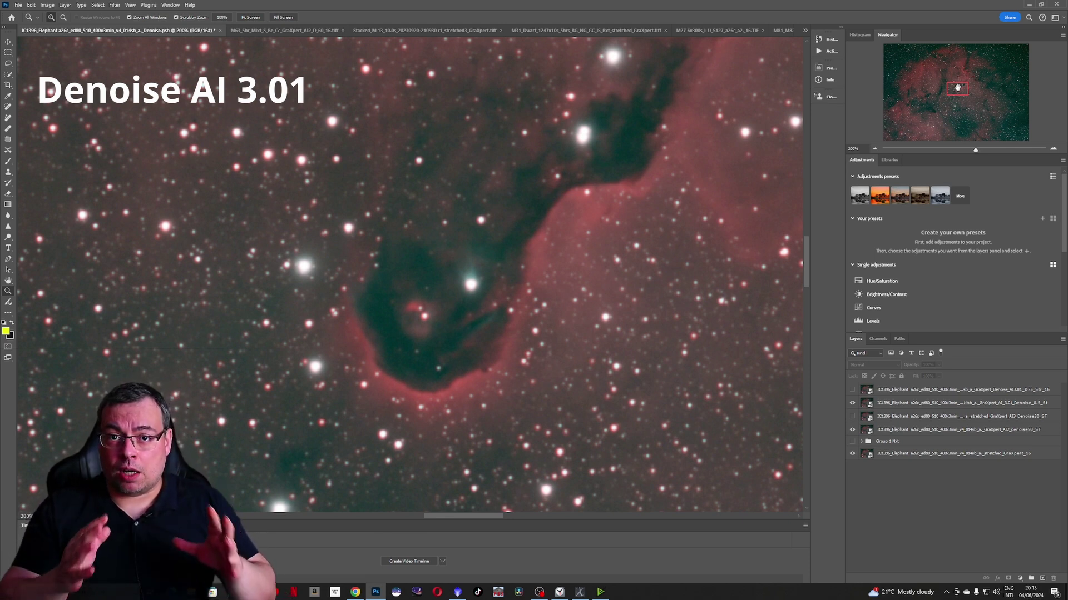
- Pan to the star field and other nebula regions, toggling the Denoise AI 3.01 layer in each
left_click_drag(957, 87, 924, 95)
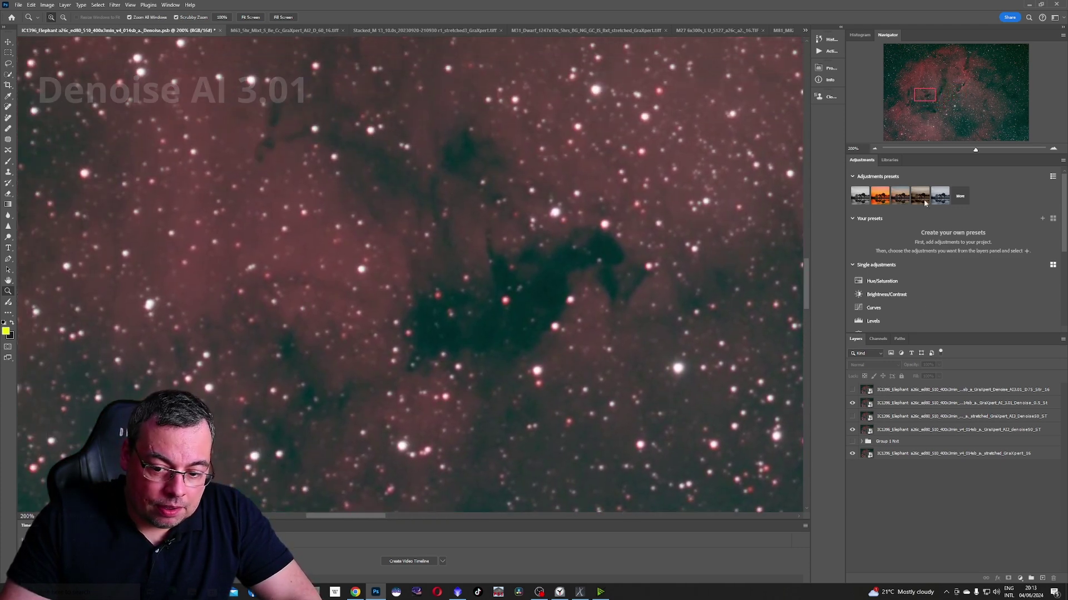
left_click(851, 404)
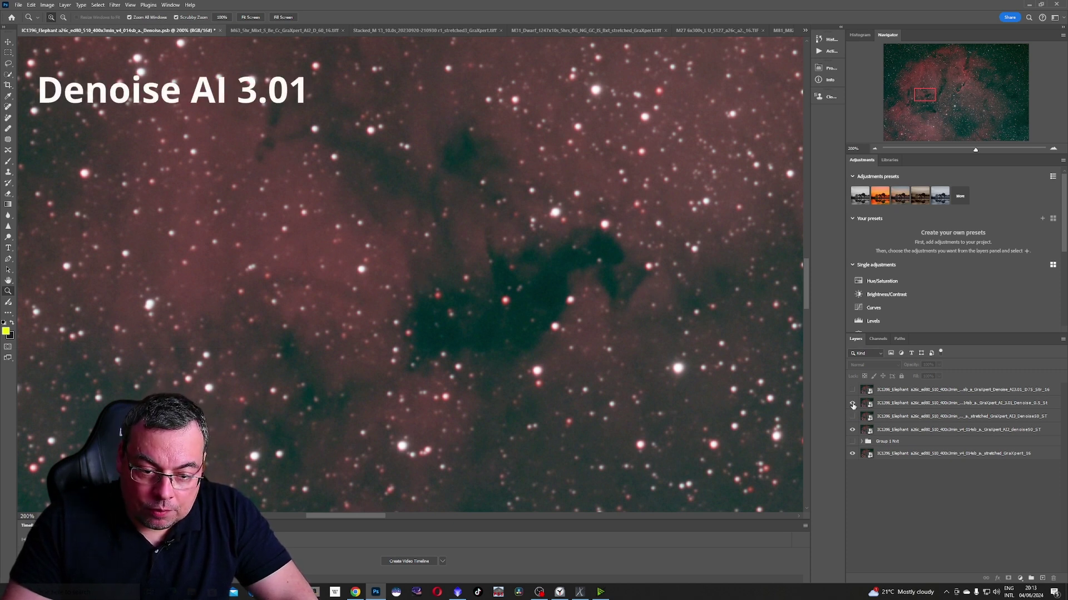
left_click_drag(923, 96, 897, 106)
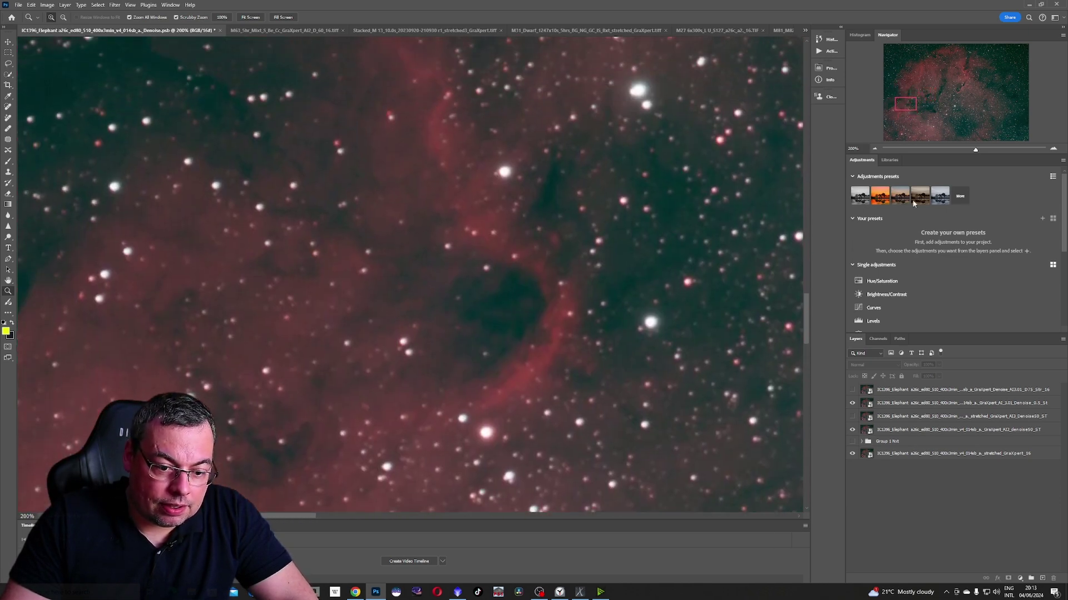
left_click(851, 404)
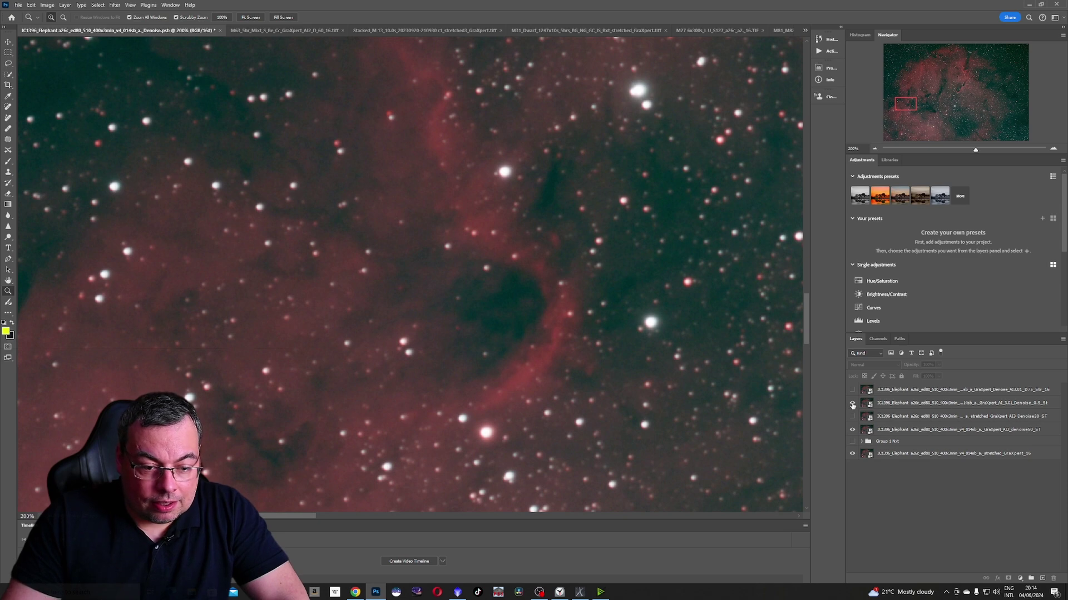
left_click(852, 404)
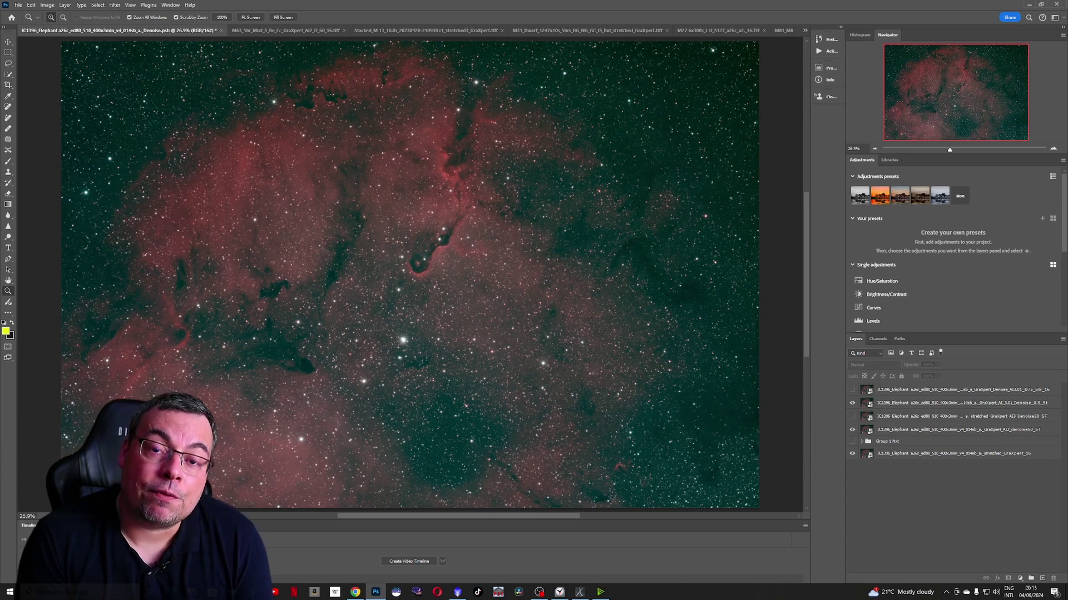
- On the M63 galaxy at 100%, hide the top three denoise layers and toggle the Denoise AI 2.00 layer
left_click(269, 30)
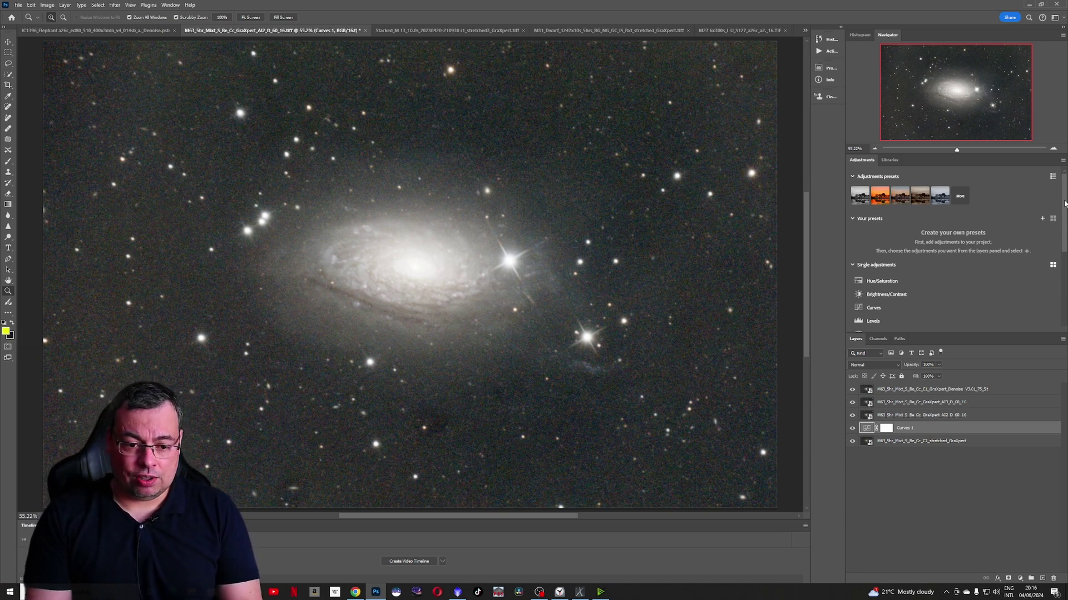
left_click_drag(852, 389, 852, 415)
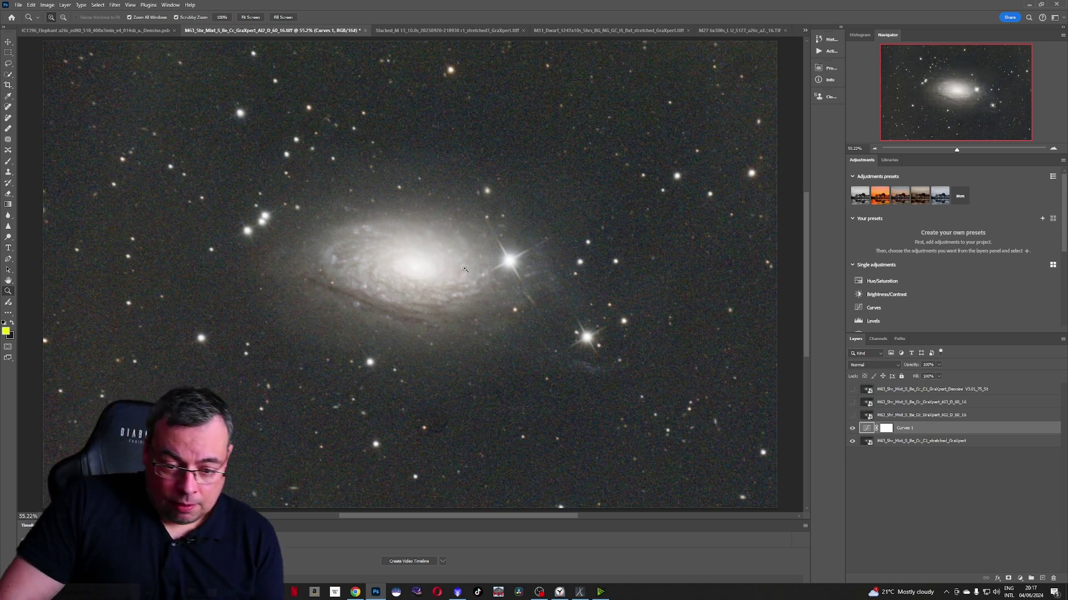
key("ctrl+1")
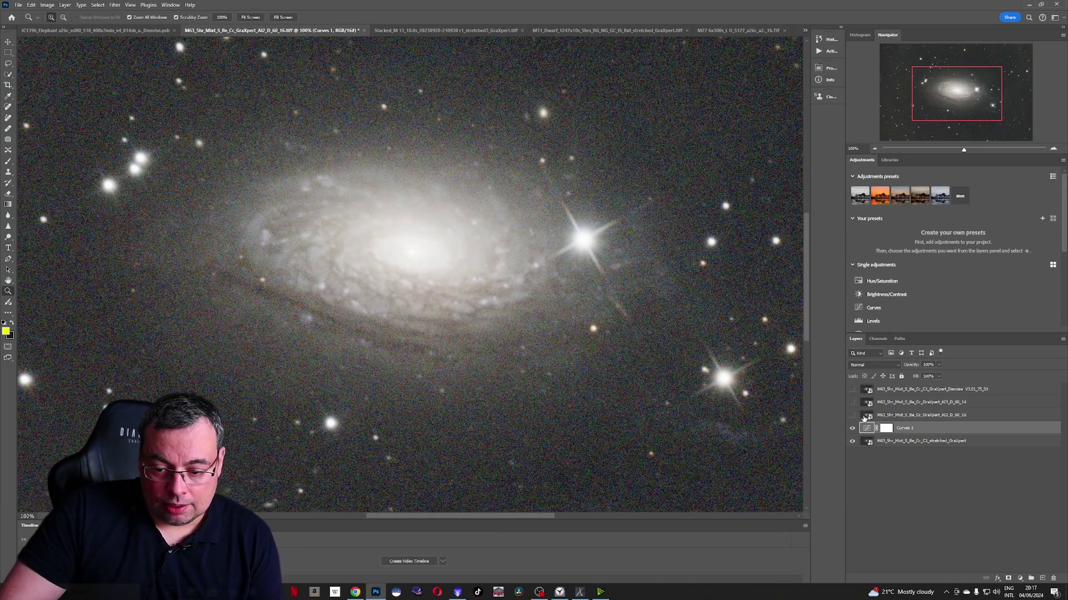
left_click(852, 416)
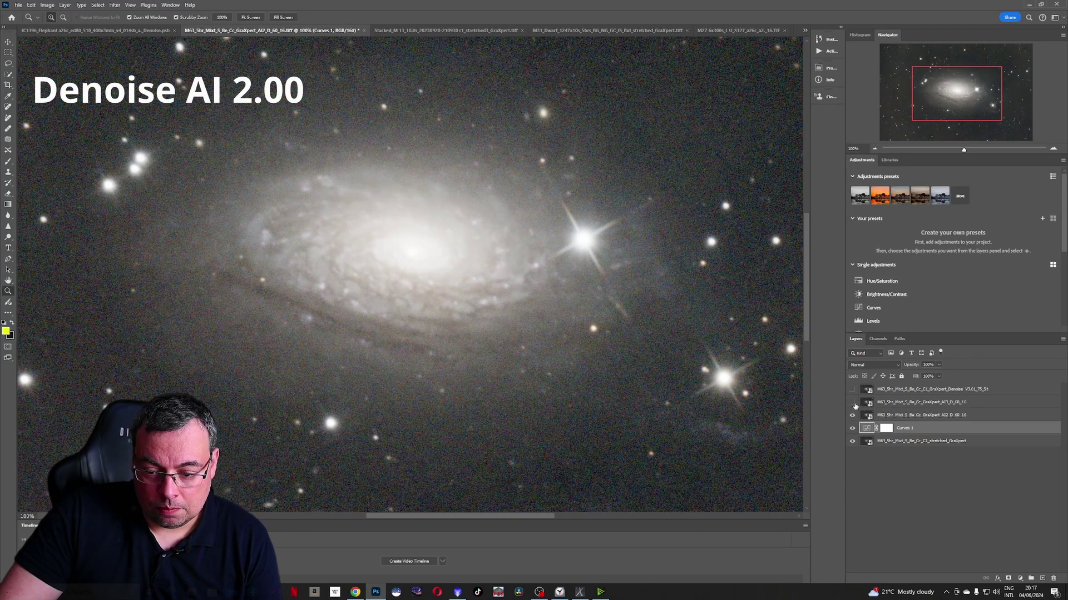
left_click(853, 416)
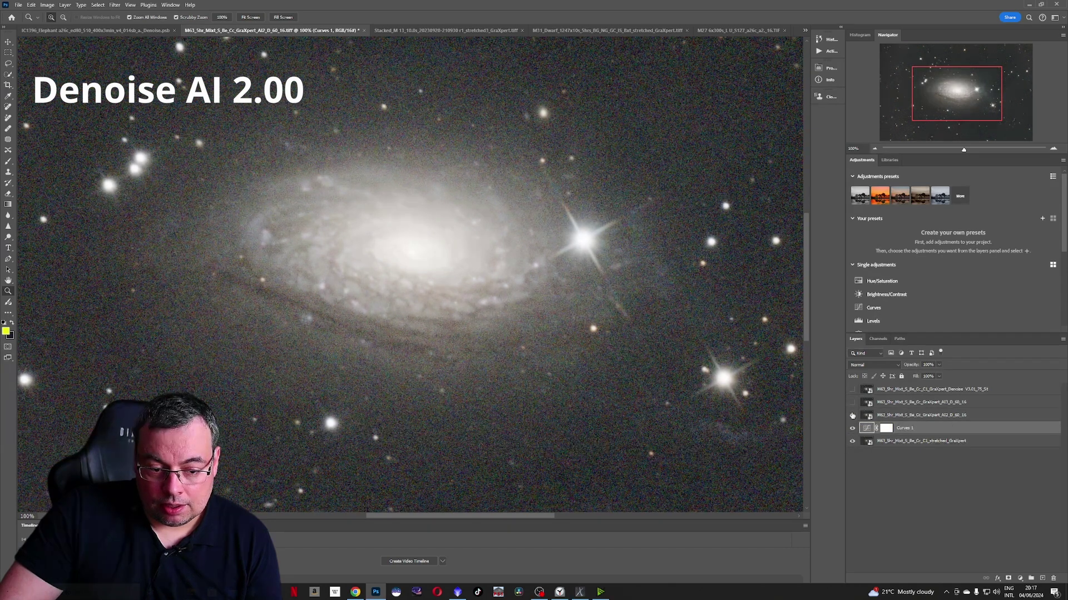
left_click(852, 415)
left_click(853, 415)
left_click(852, 416)
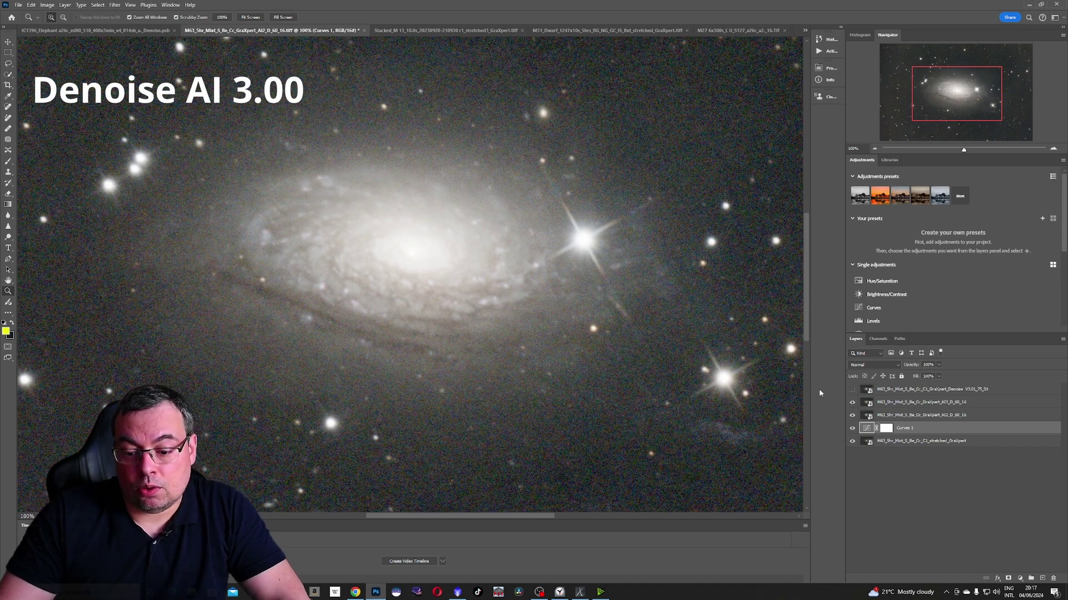
- Toggle the top denoise layer, hide the top two, fit M63 on screen, then switch to M13
left_click(851, 389)
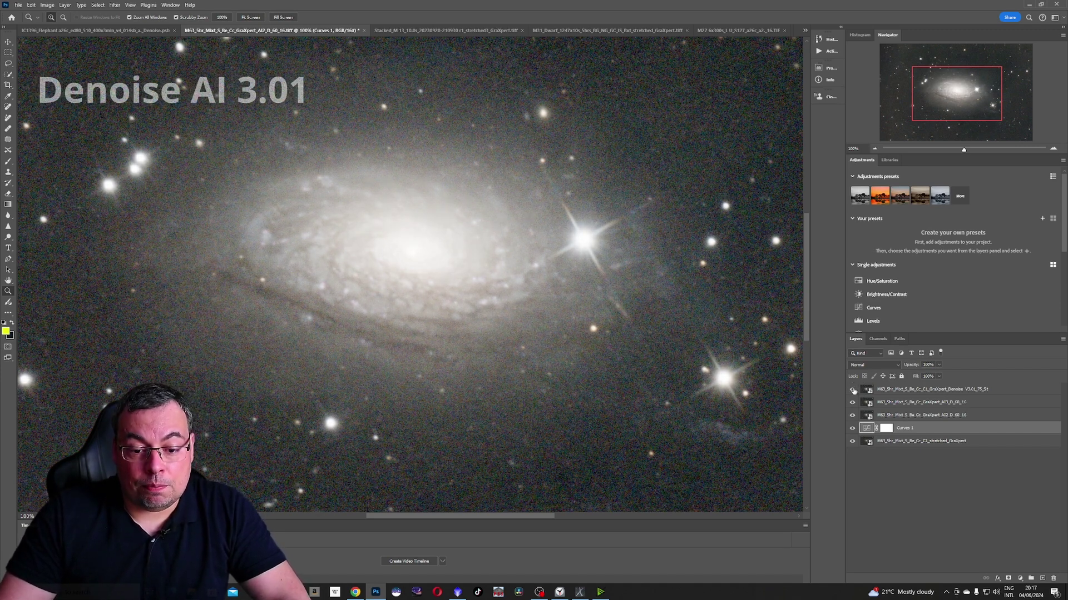
left_click(852, 390)
left_click(852, 390)
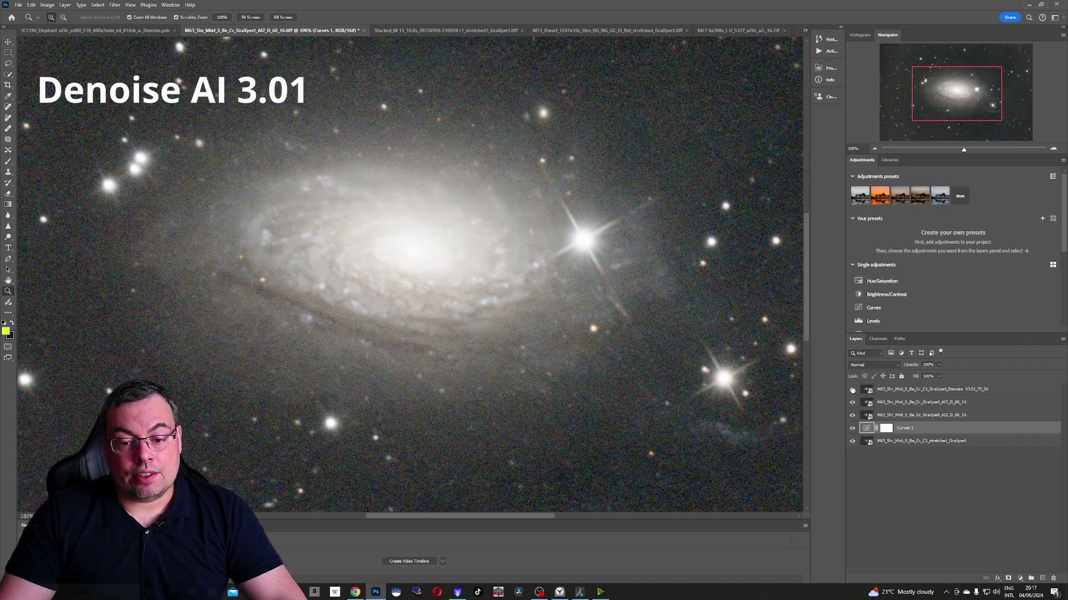
left_click(852, 390)
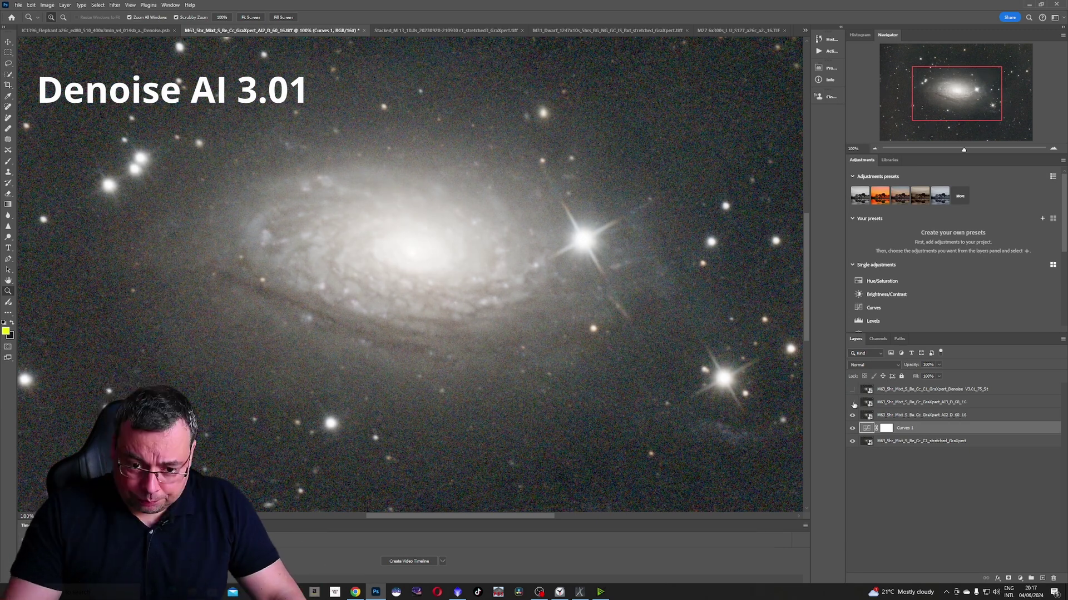
left_click(852, 402)
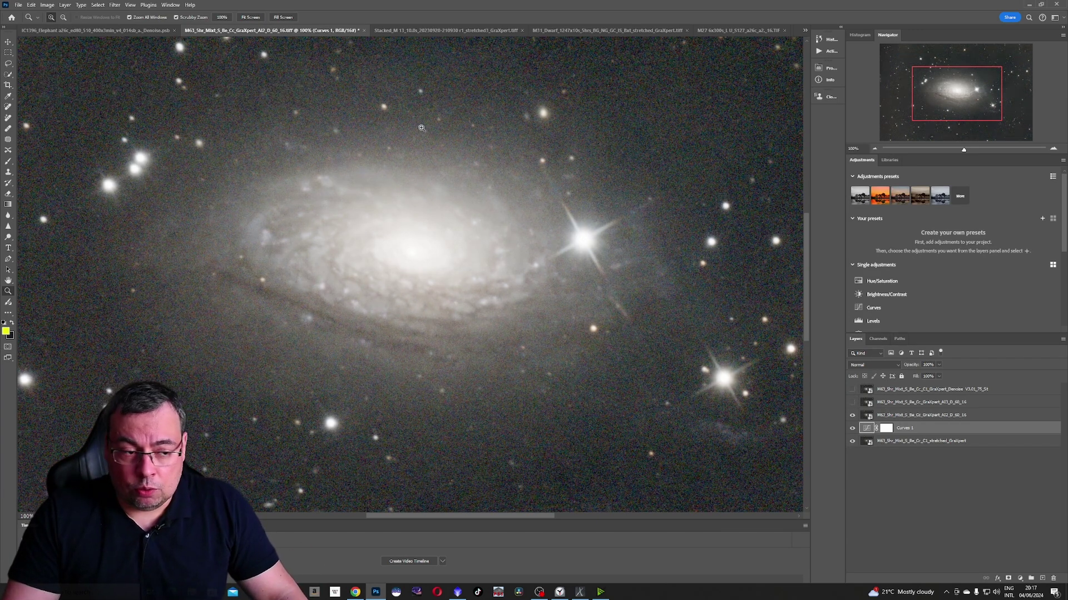
left_click(254, 20)
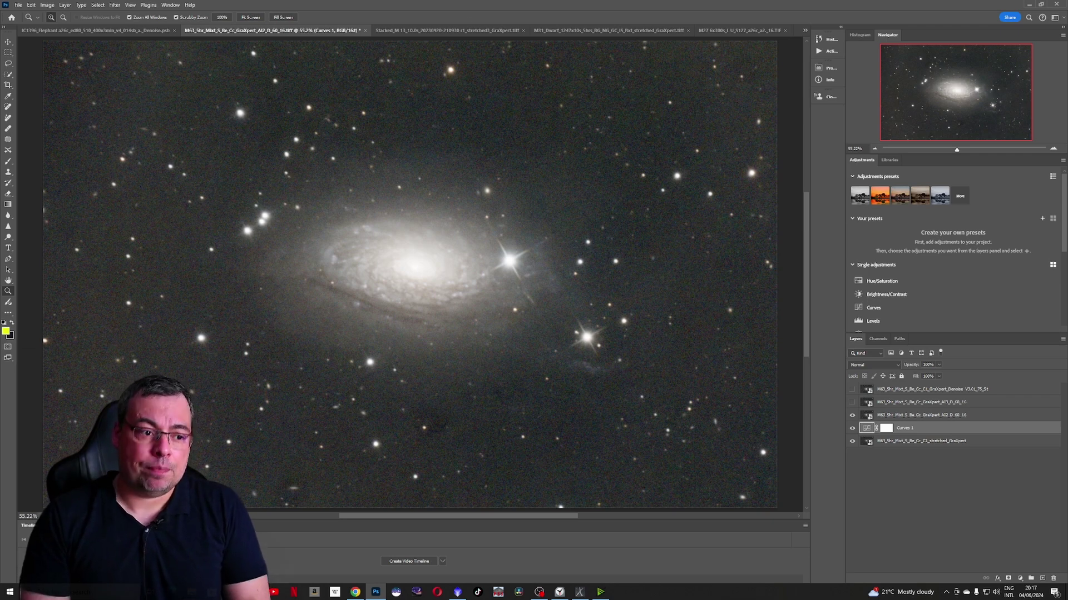
left_click(500, 32)
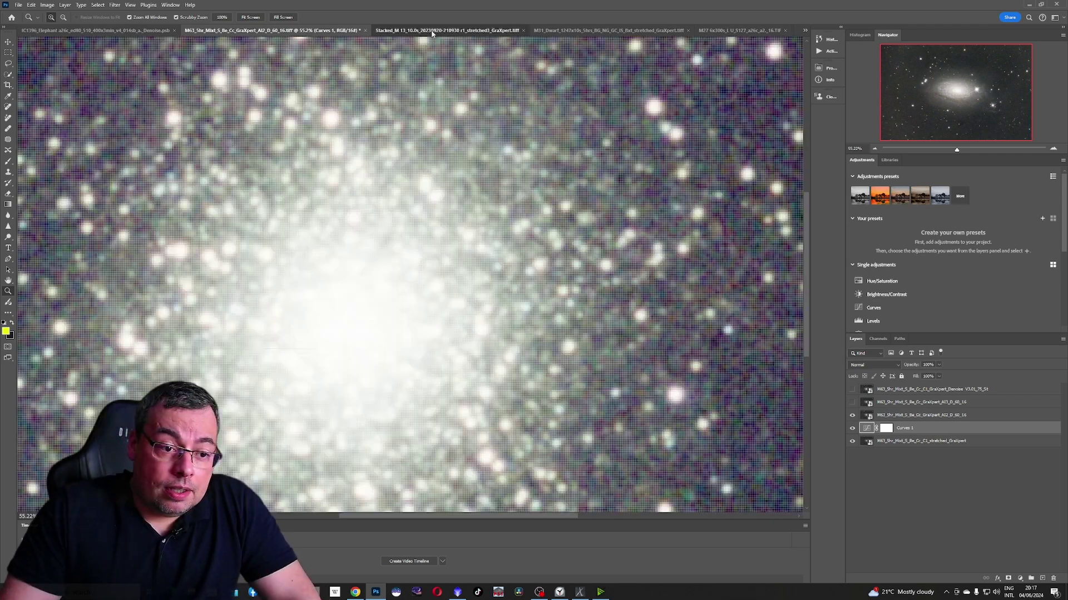
- Fit the M13 frame on screen and toggle the 2.0 denoise layer off and back on
left_click(252, 17)
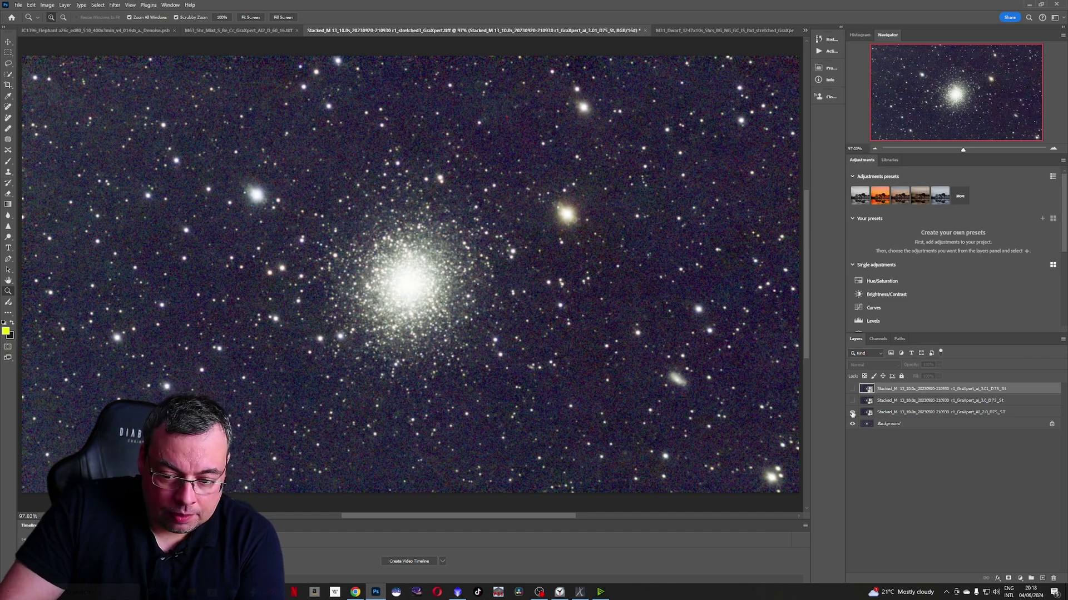
left_click(852, 412)
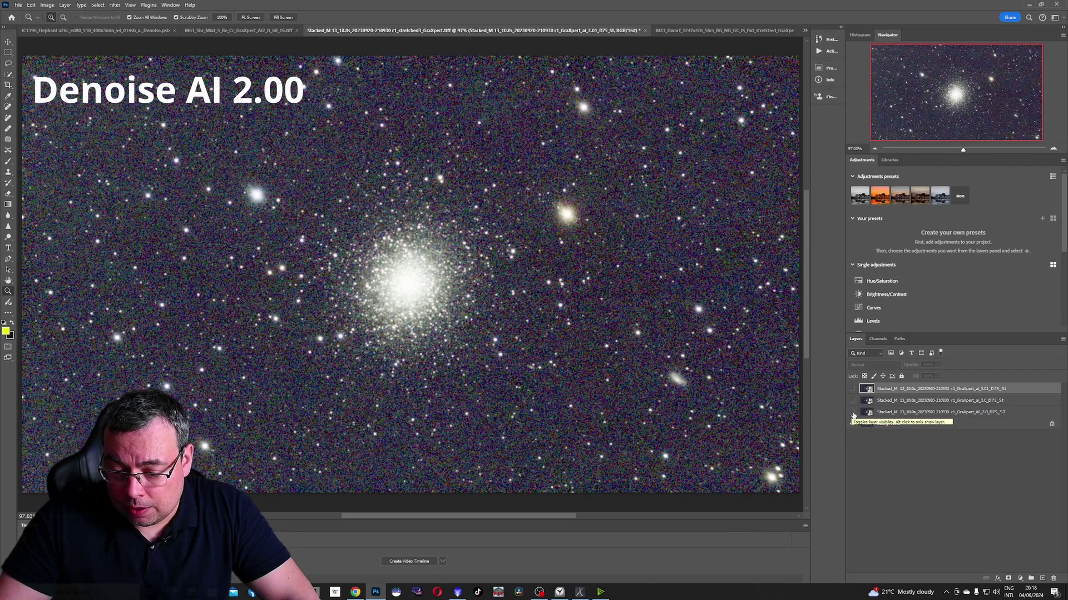
left_click(853, 412)
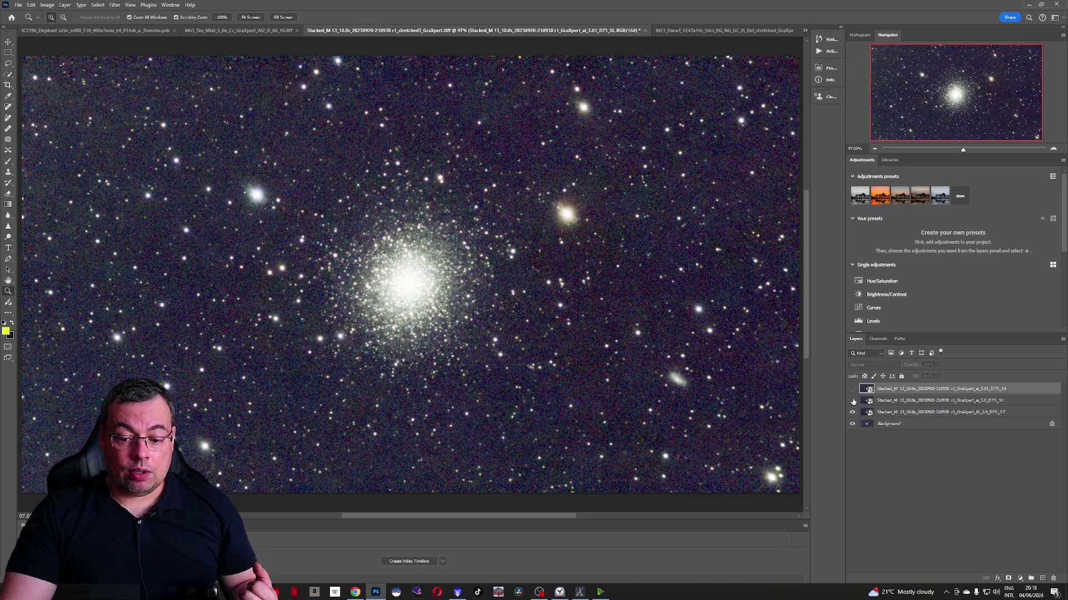
- At 200% on the cluster, toggle the 3.0 layer, show the 3.01 layer, then fit screen
left_click(221, 17)
left_click(397, 293)
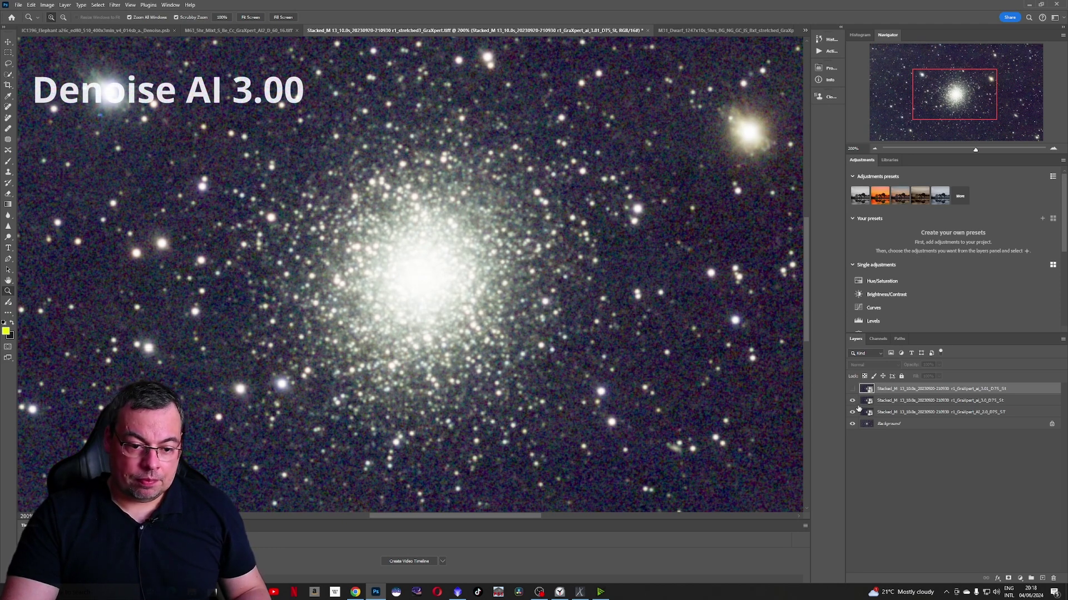
left_click(852, 400)
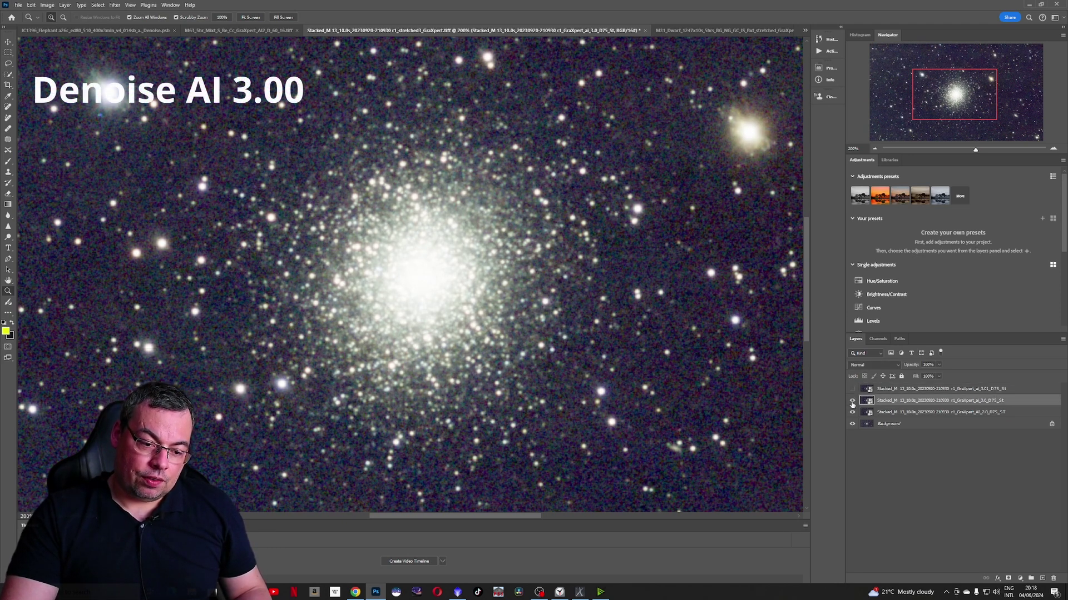
left_click(853, 401)
left_click(852, 401)
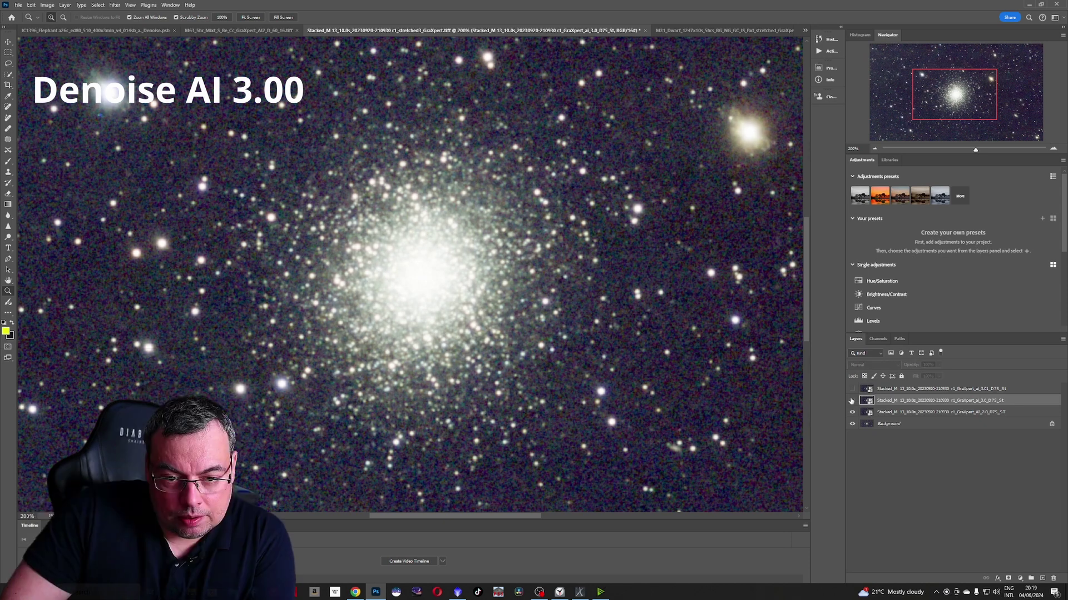
left_click(851, 401)
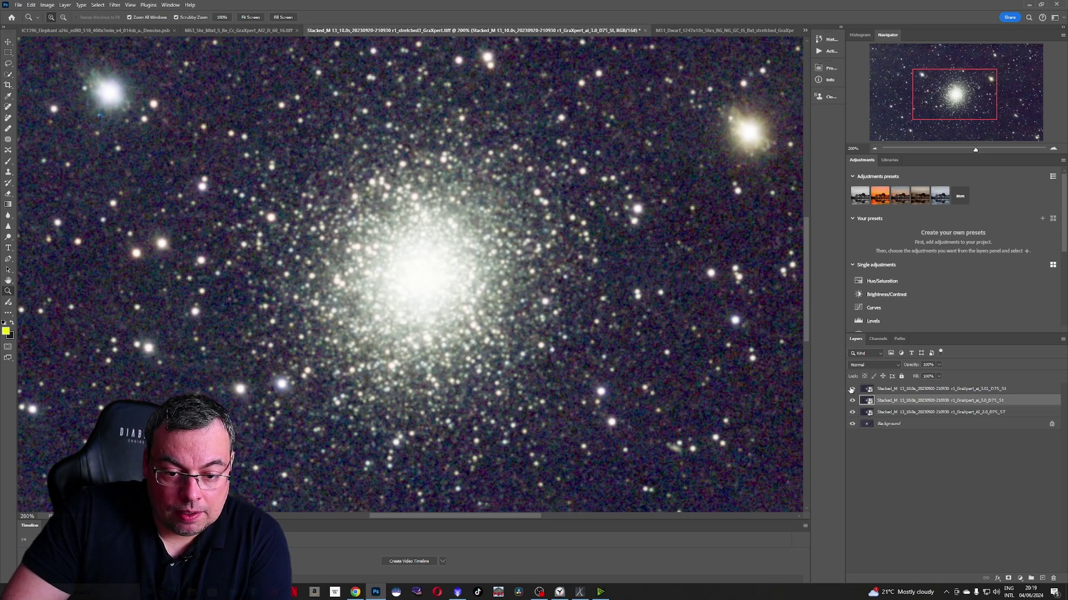
left_click(852, 389)
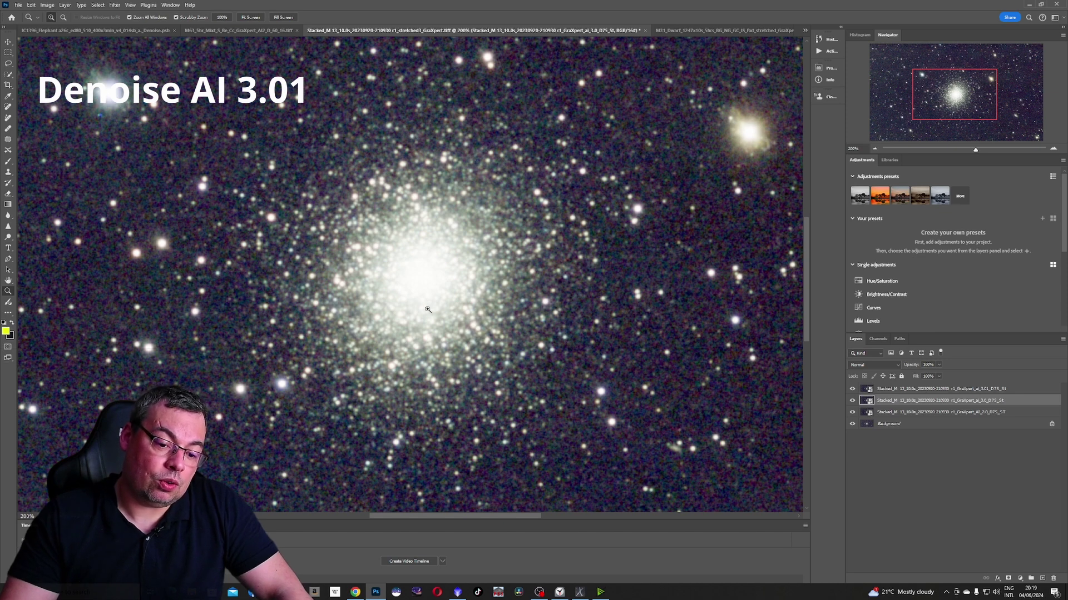
left_click(252, 17)
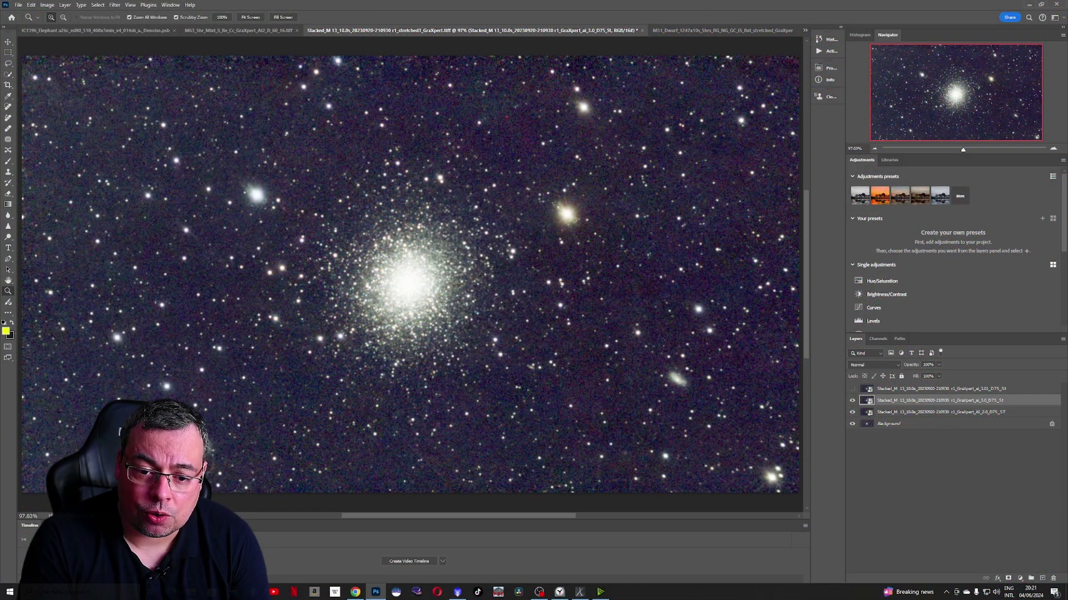
- On M31 at 200%, toggle the 3.0 layer, show 3.01, pan to the dust lanes, then fit on screen
left_click(692, 31)
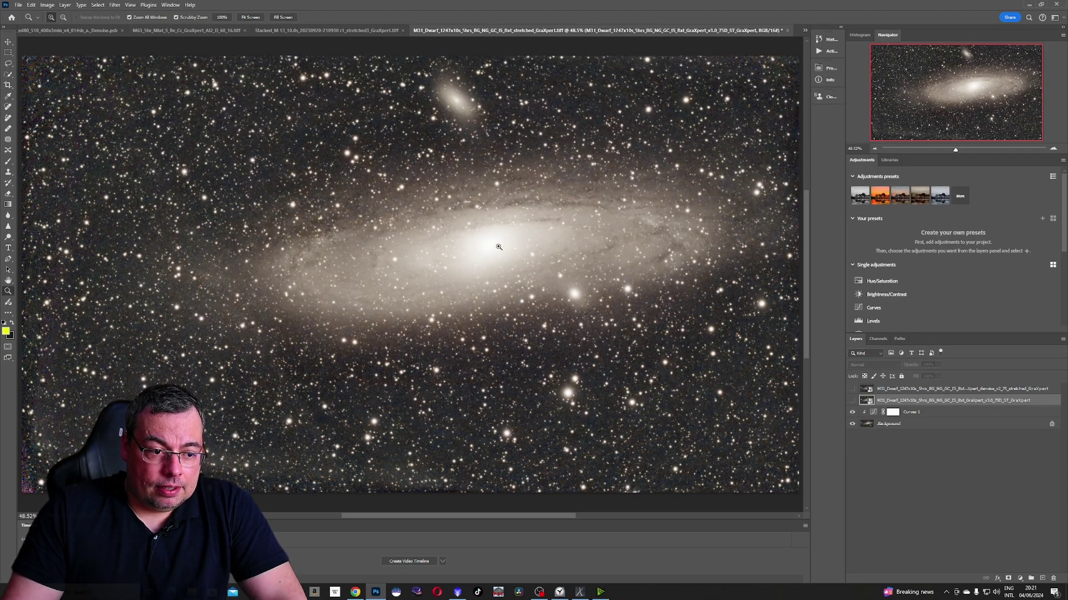
scroll(473, 294, "up", 4)
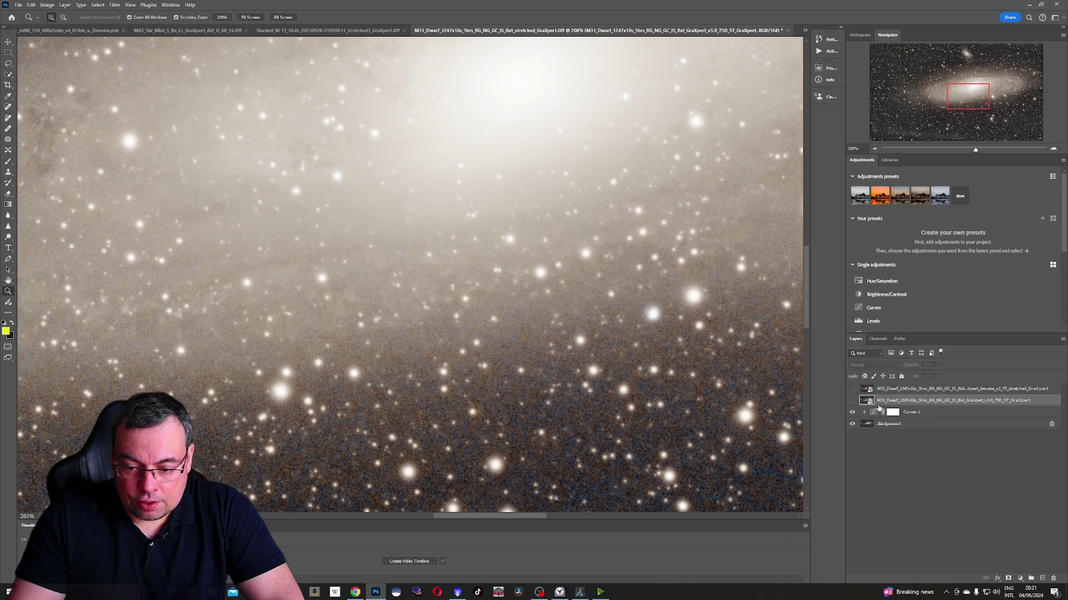
left_click(852, 400)
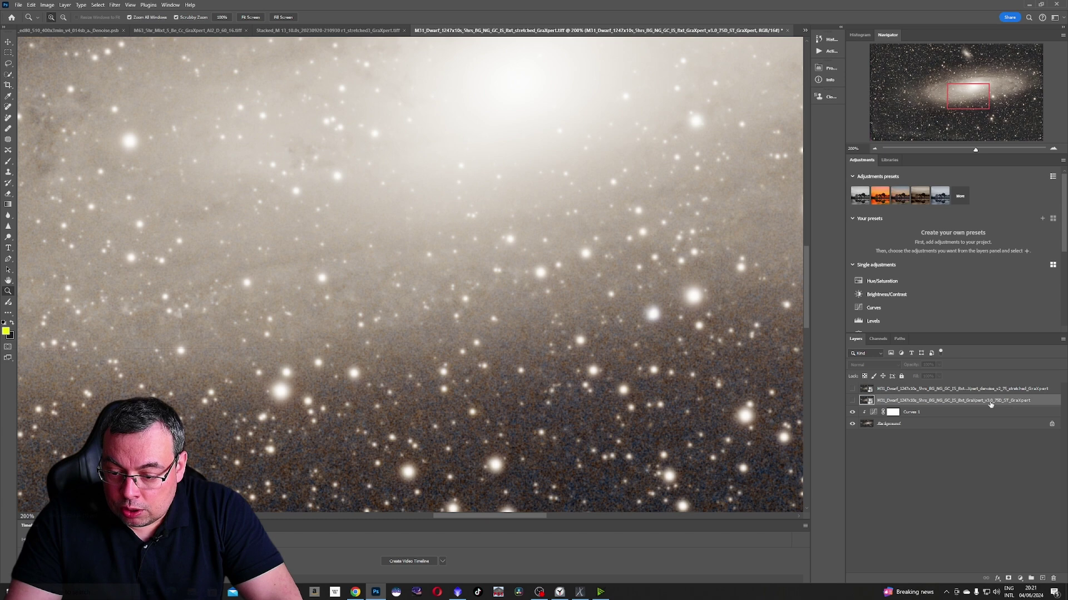
left_click(852, 401)
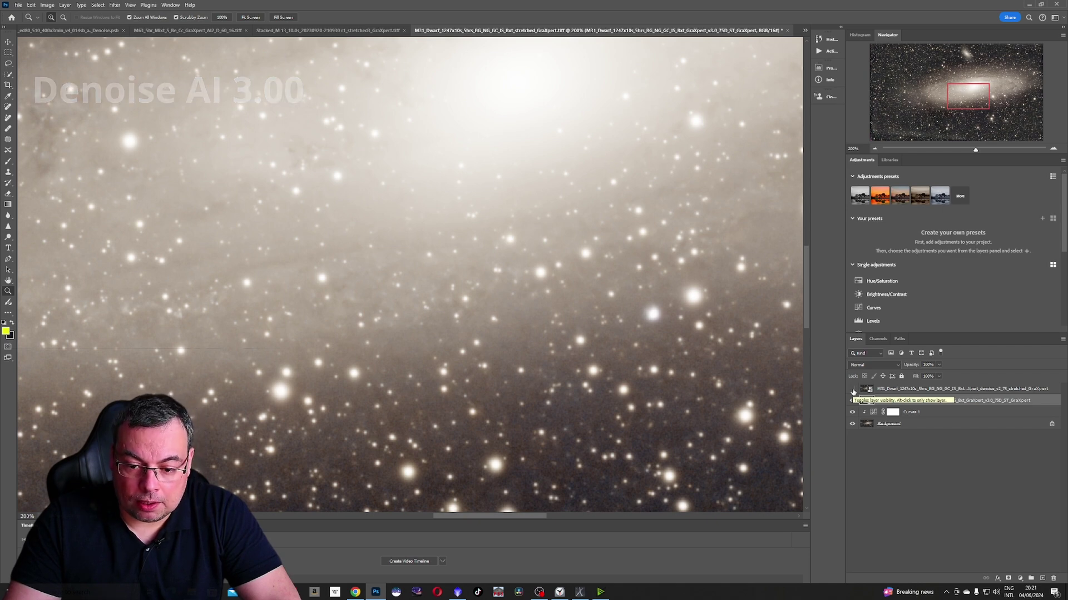
left_click(852, 390)
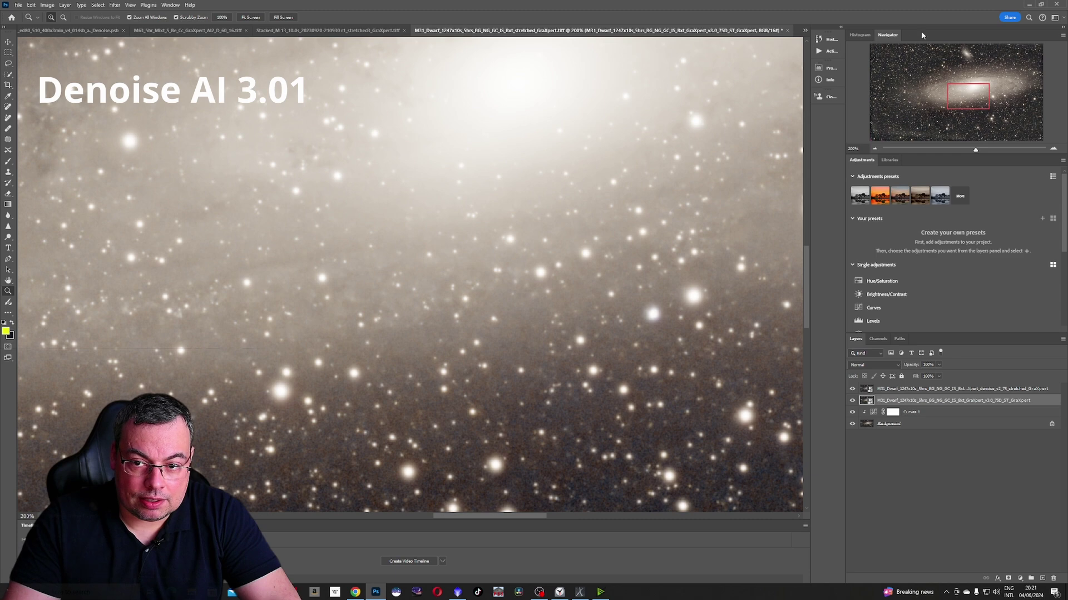
left_click_drag(966, 102, 1005, 79)
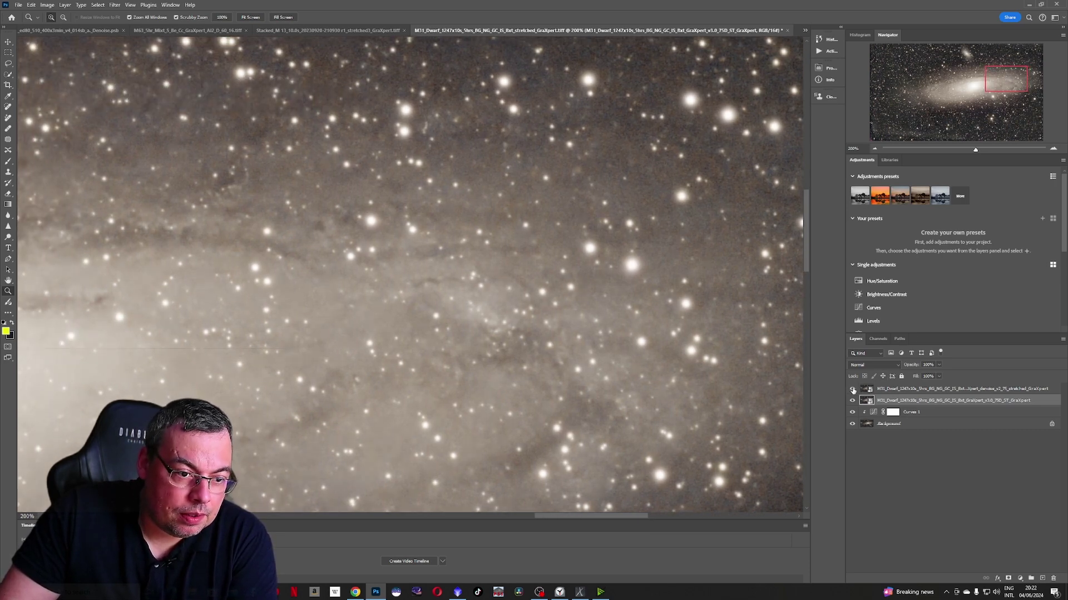
key("ctrl+0")
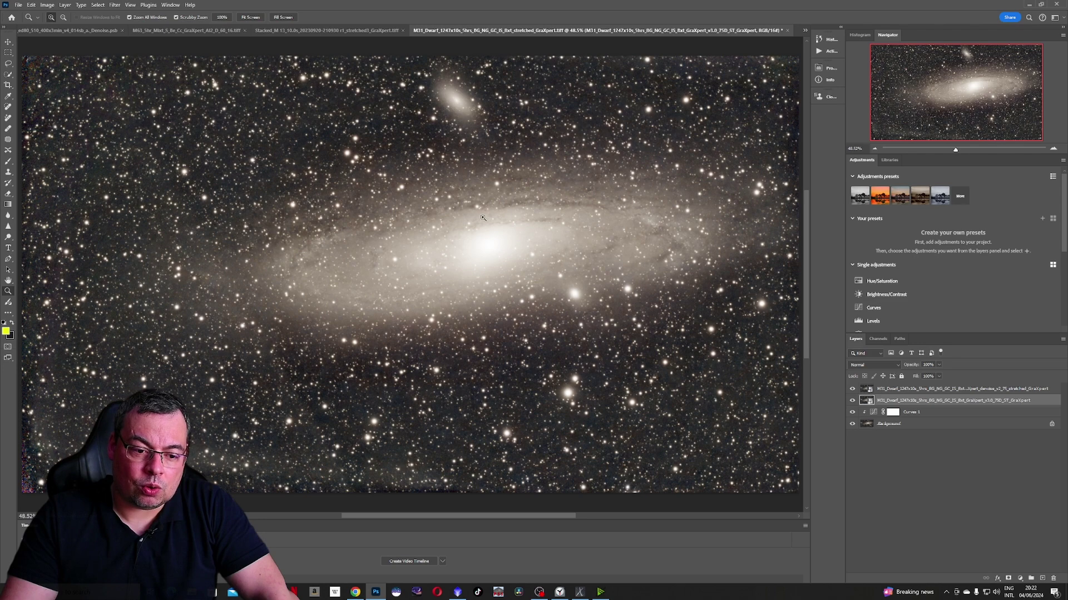
- Zoom into M31, hide the 3.0 denoise layer, fit the galaxy on screen, and switch to M27
scroll(509, 242, "up", 3)
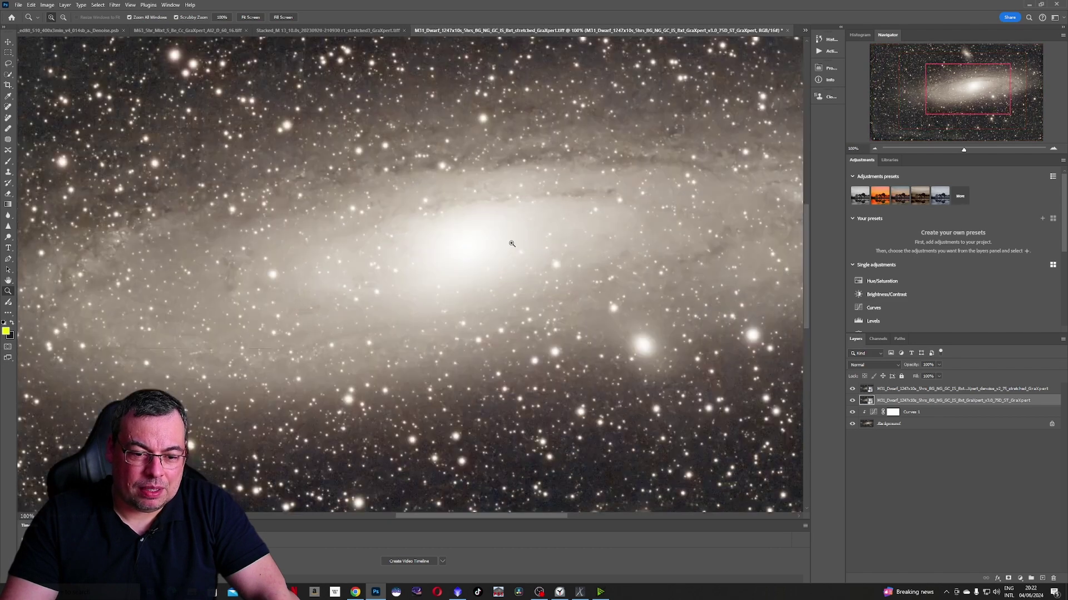
left_click(852, 400)
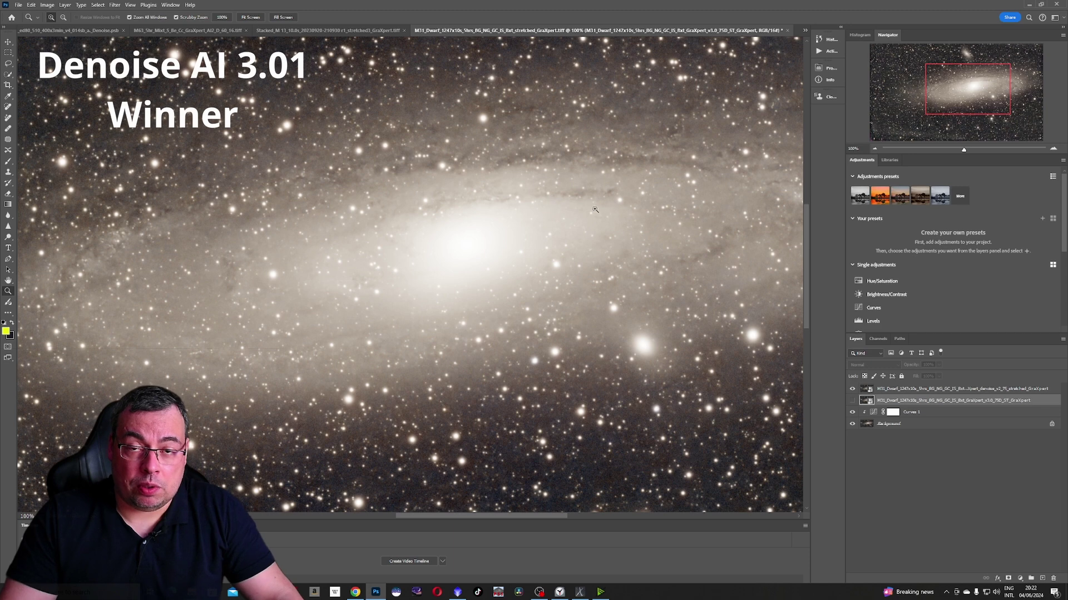
left_click(250, 17)
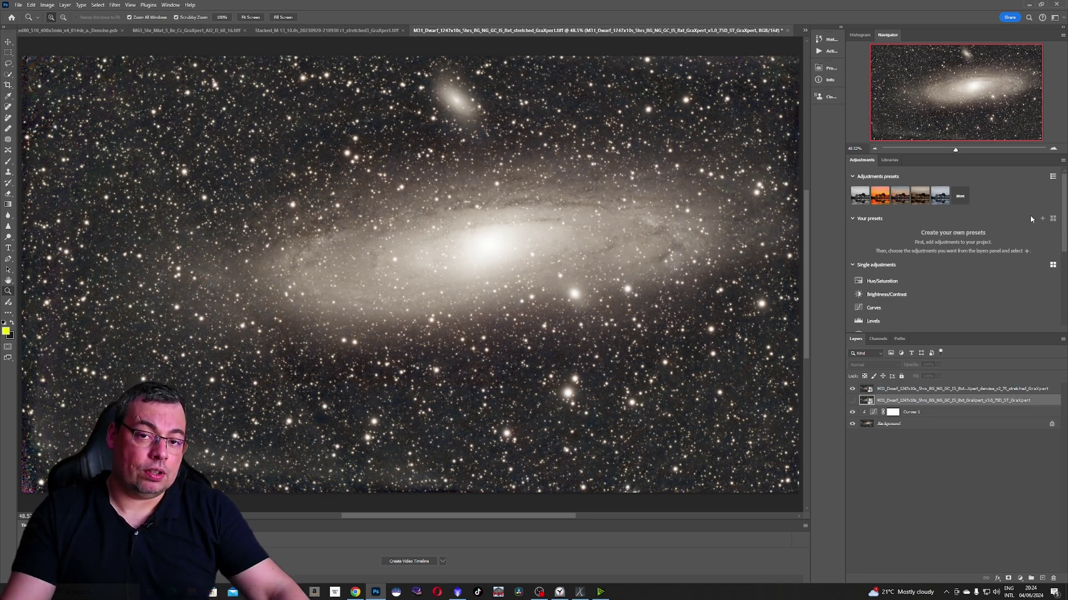
left_click(119, 31)
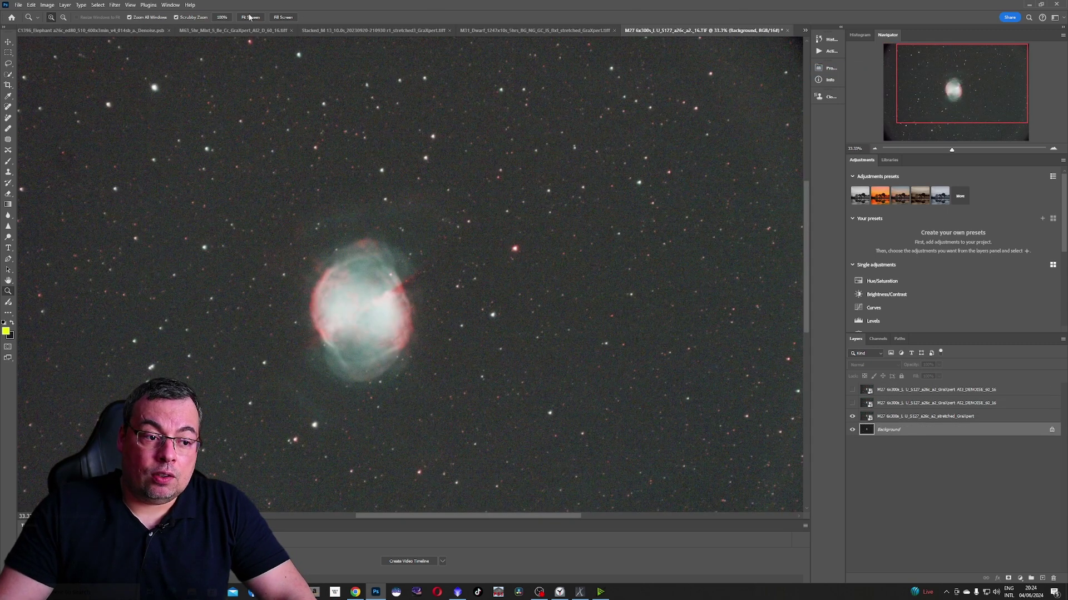
- View the M27 nebula at 100% and repeatedly toggle the AI2_DENOISE layer to compare noise
left_click(249, 17)
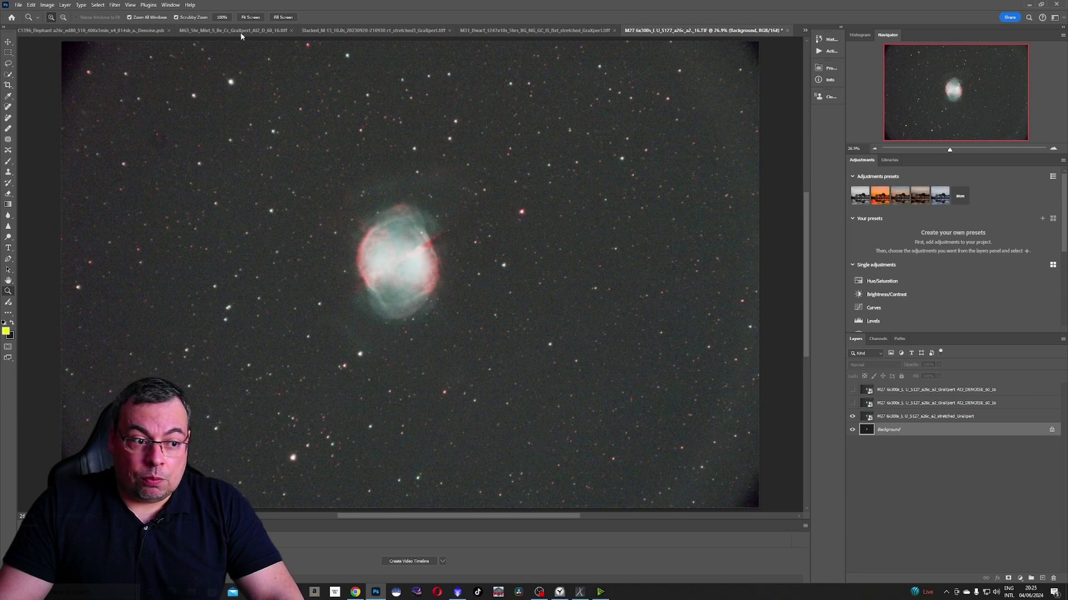
left_click(222, 17)
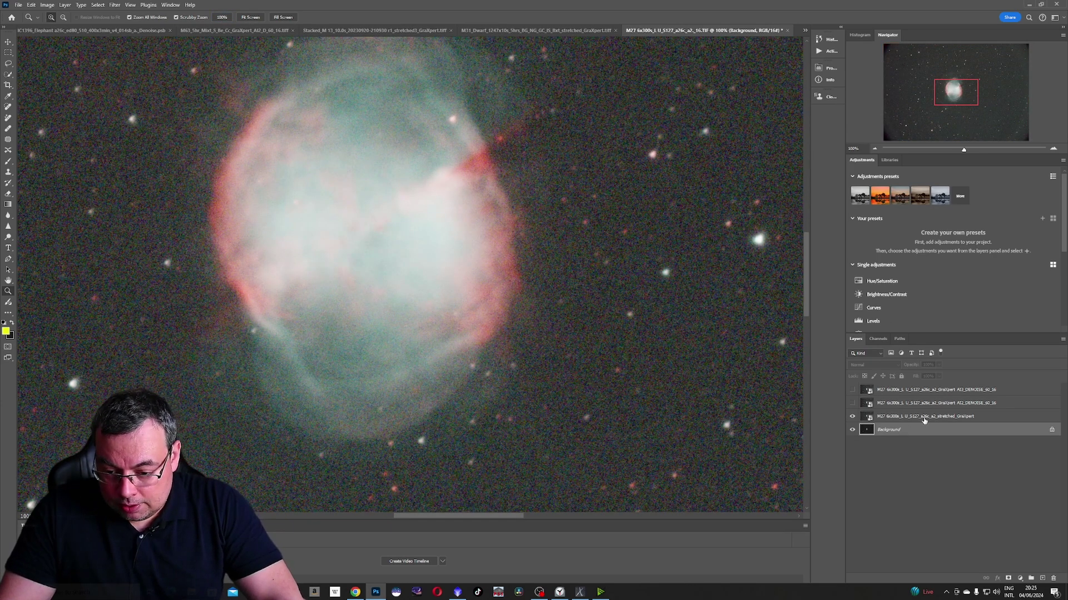
left_click(852, 404)
left_click(852, 405)
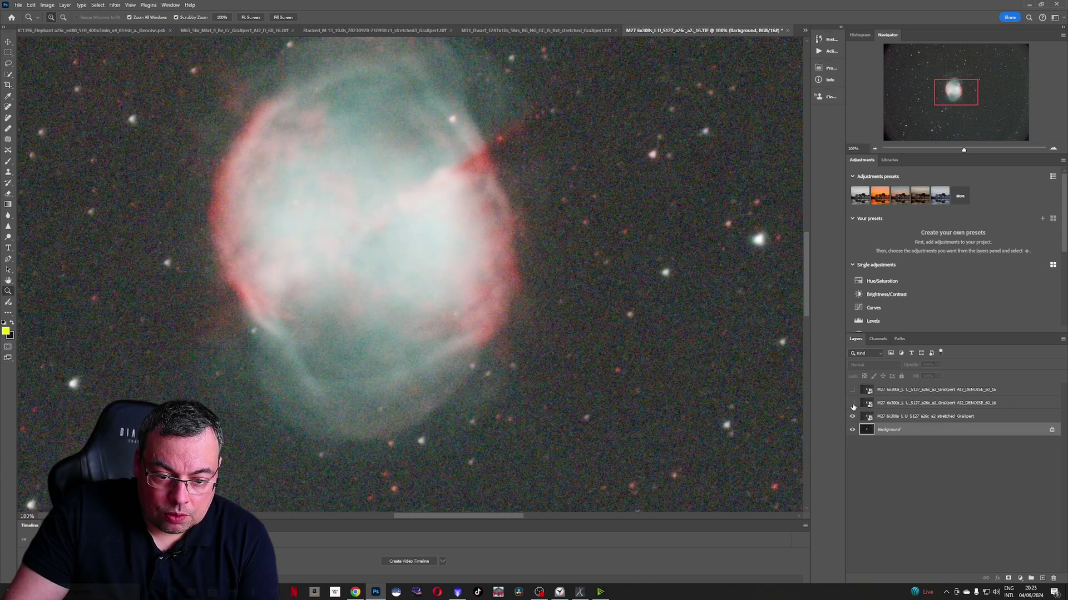
left_click(852, 404)
left_click(852, 404)
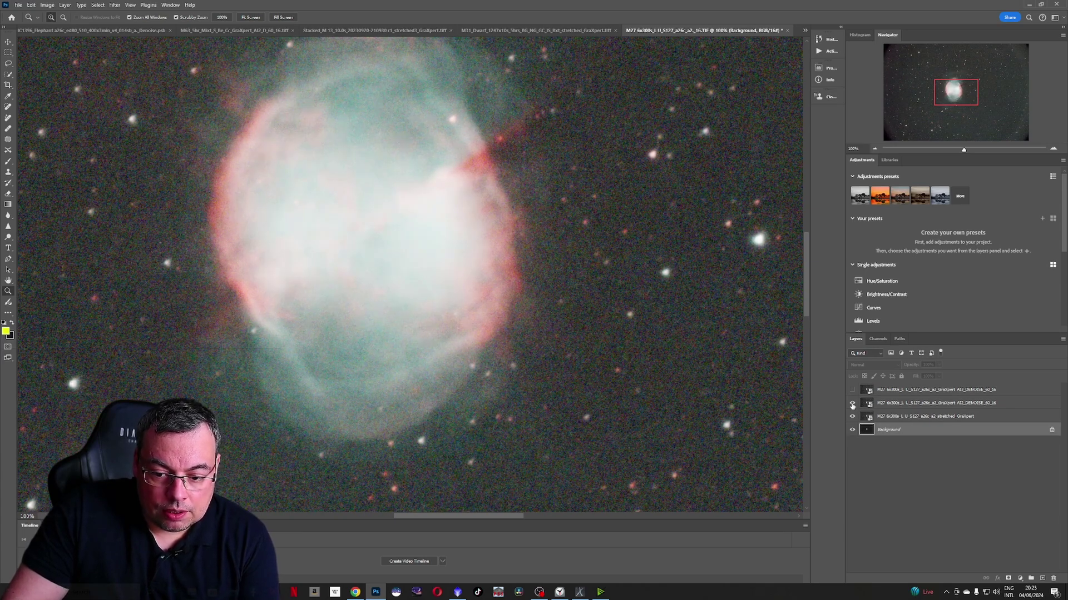
left_click(852, 404)
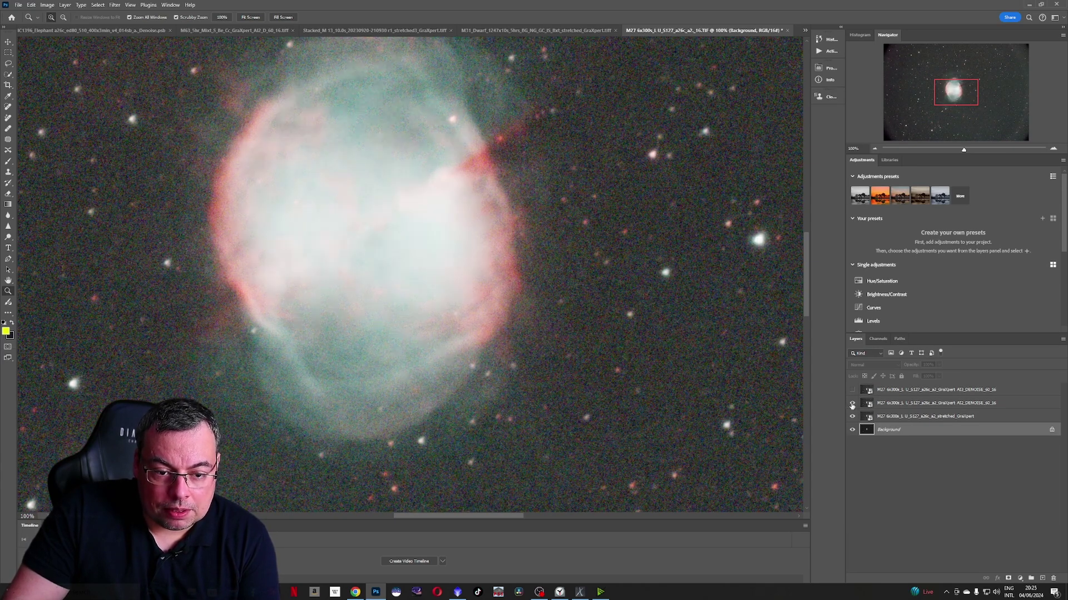
left_click(852, 404)
left_click(852, 404)
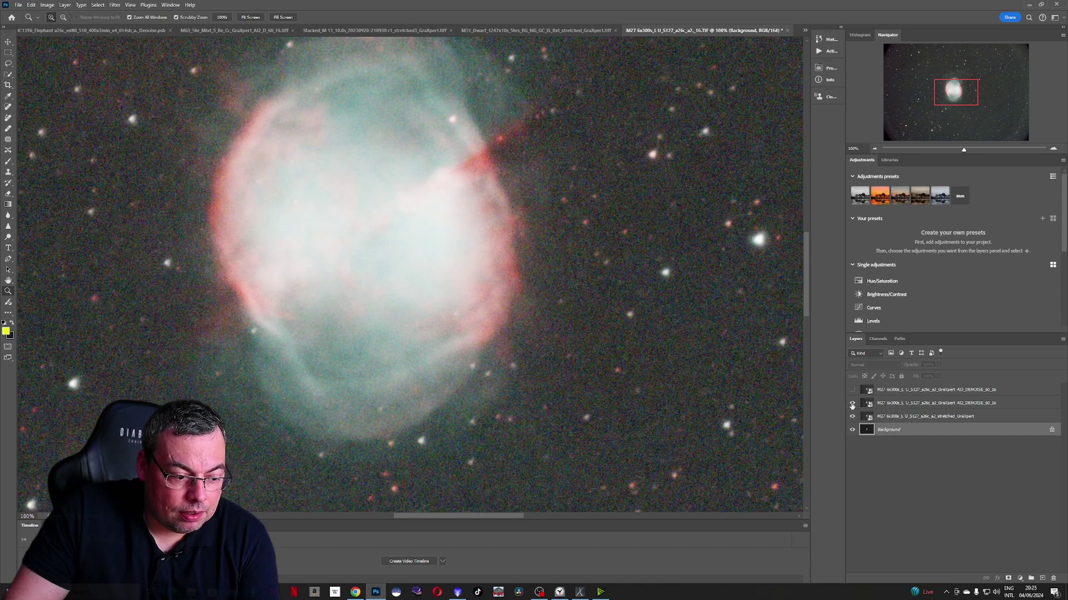
- Compare AI2_DENOISE on the background lower down, then show AI3_DENOISE and fit the image on screen
left_click_drag(806, 301, 803, 337)
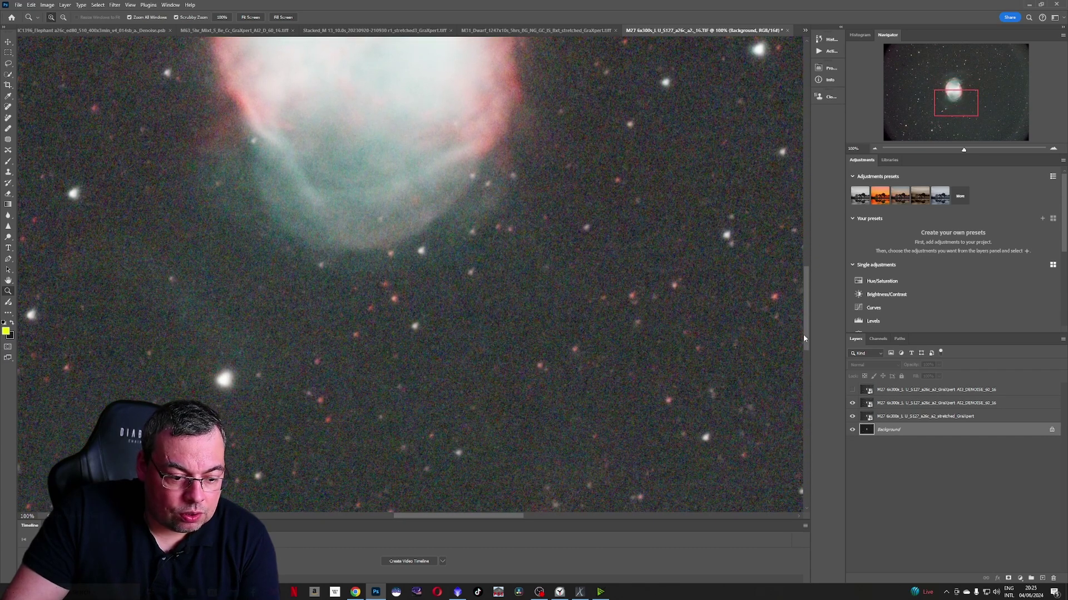
left_click(852, 404)
left_click(852, 404)
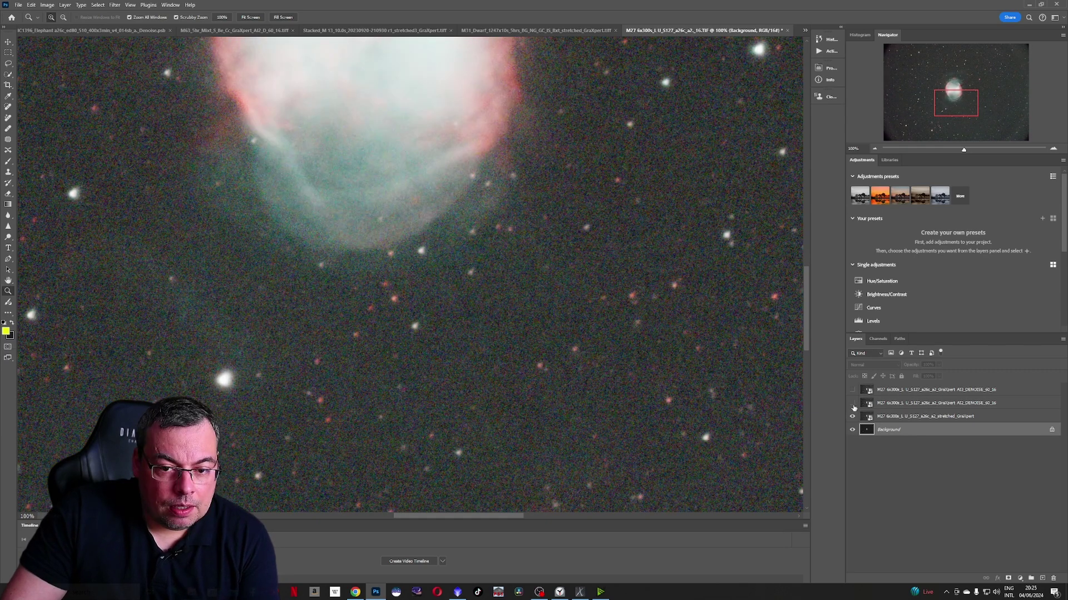
left_click(853, 405)
left_click(853, 405)
left_click(855, 390)
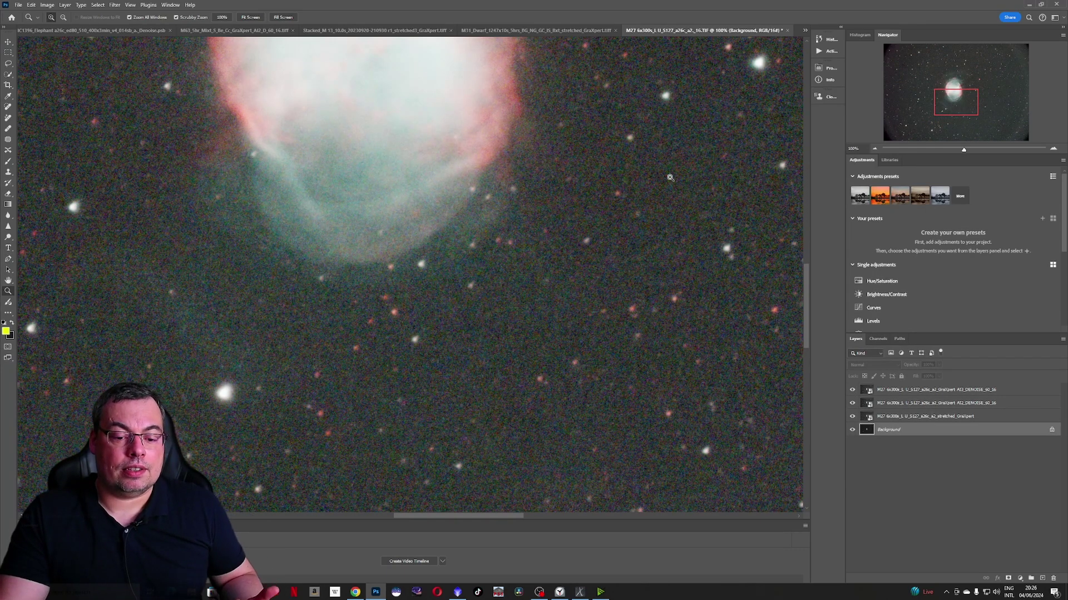
left_click(250, 18)
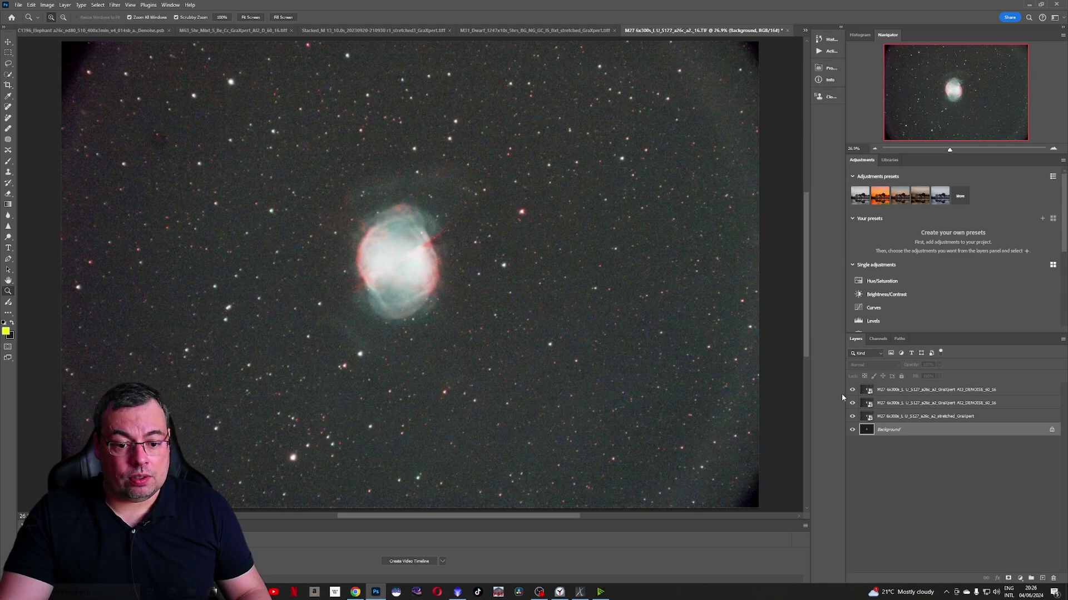
- On M81/M82, hide AI3_DENOISE, toggle the second layer off and on, then show and re-hide the AI 3.00 layer
left_click(852, 390)
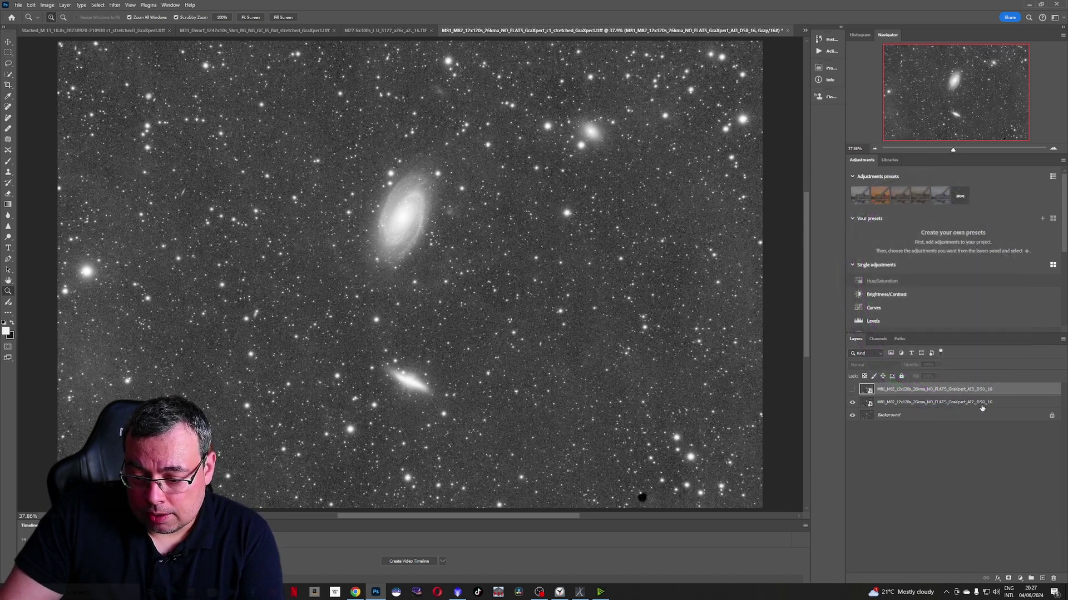
left_click(853, 403)
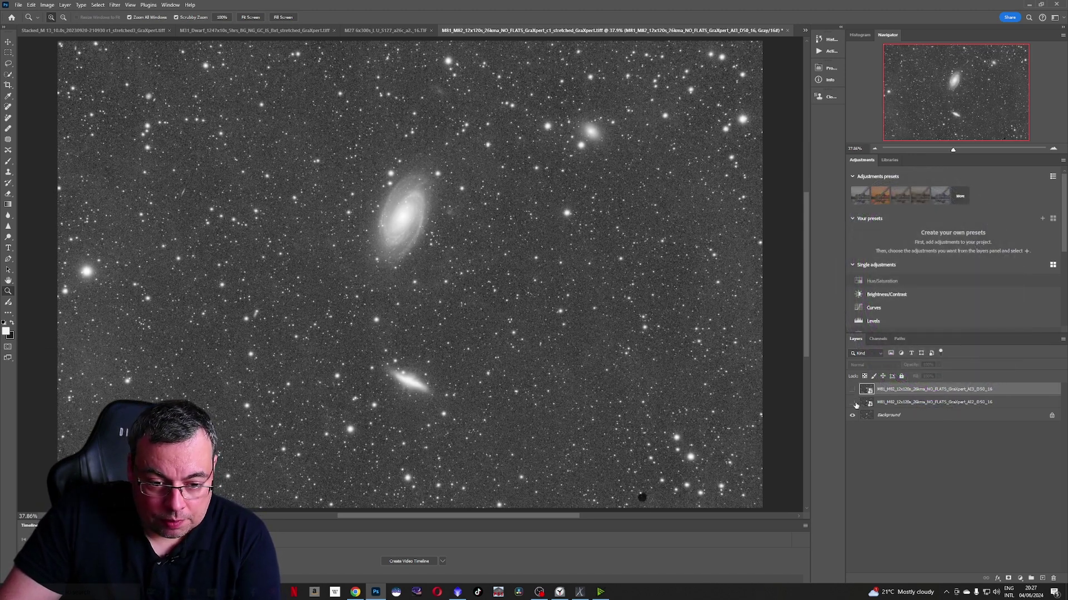
left_click(853, 403)
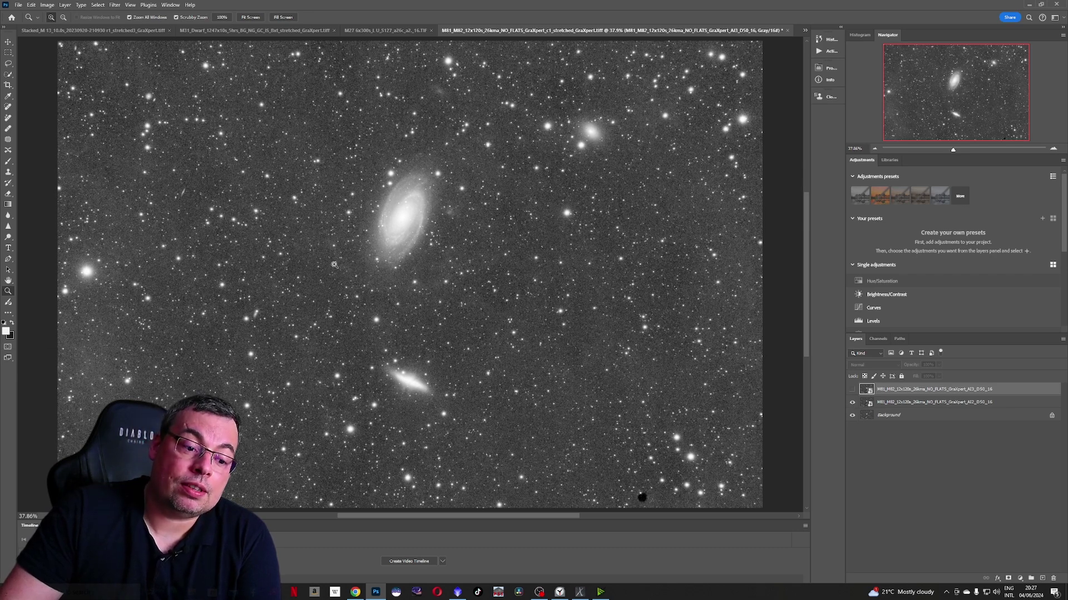
left_click(853, 390)
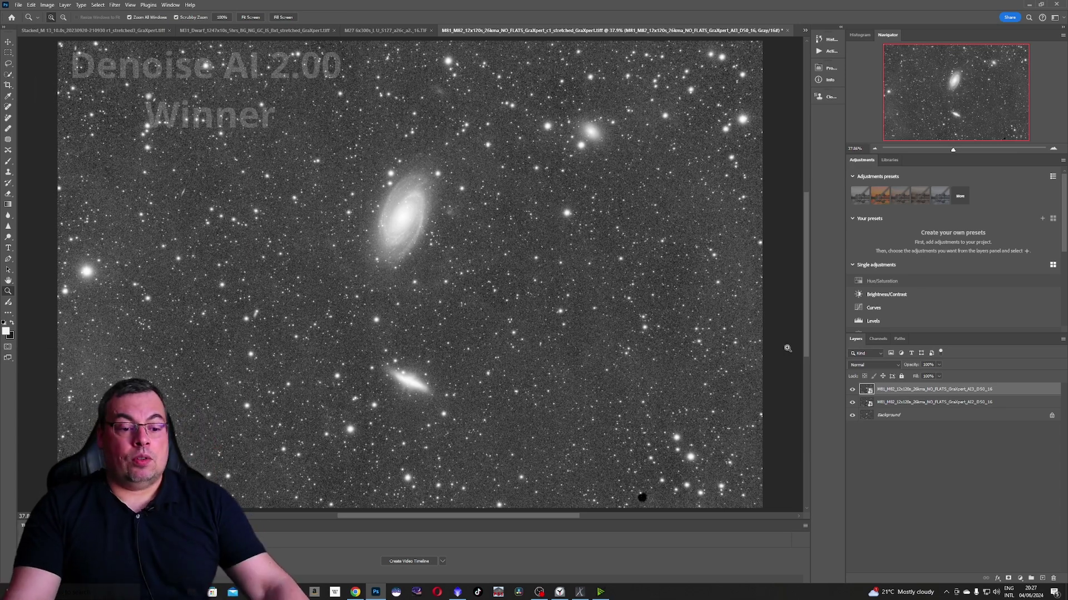
left_click(853, 390)
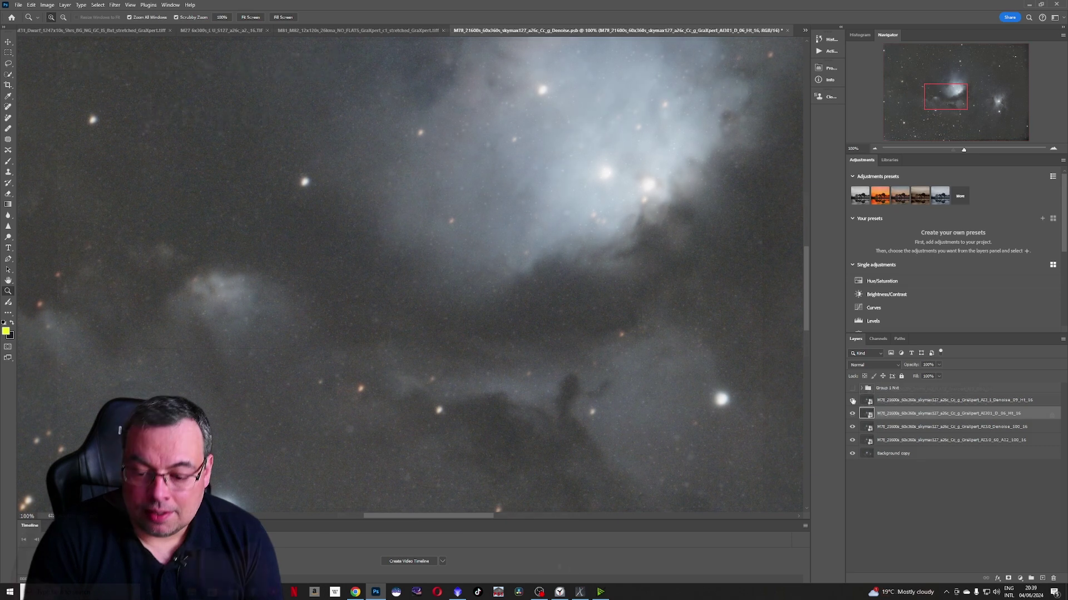
- Compare the M78 AI 3.01, AI 3.0 and AI 2.00 denoise layers by toggling visibility, then fit to screen
left_click(852, 414)
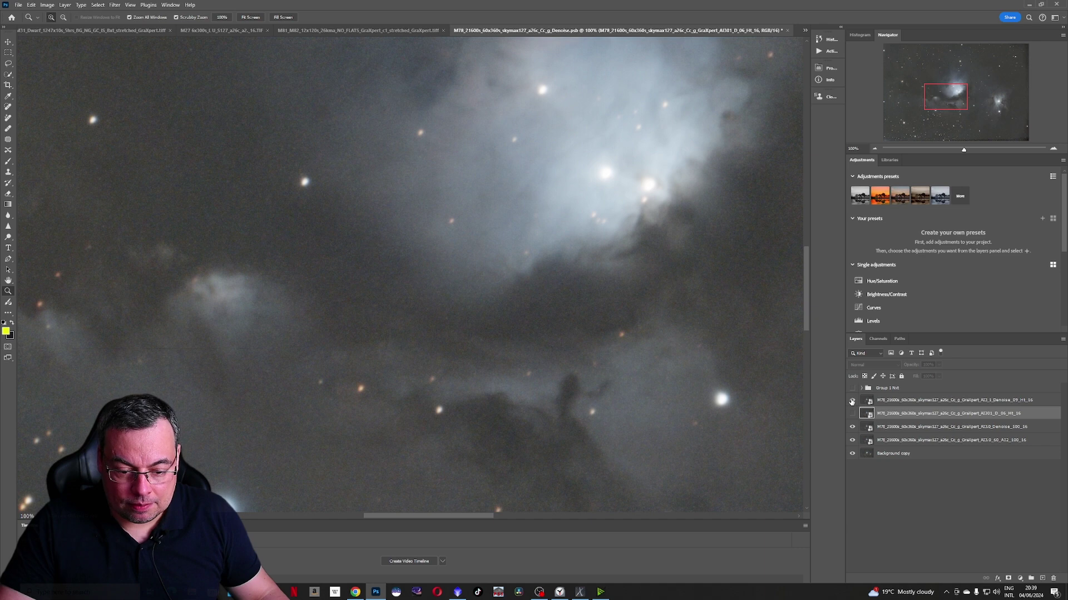
left_click(852, 401)
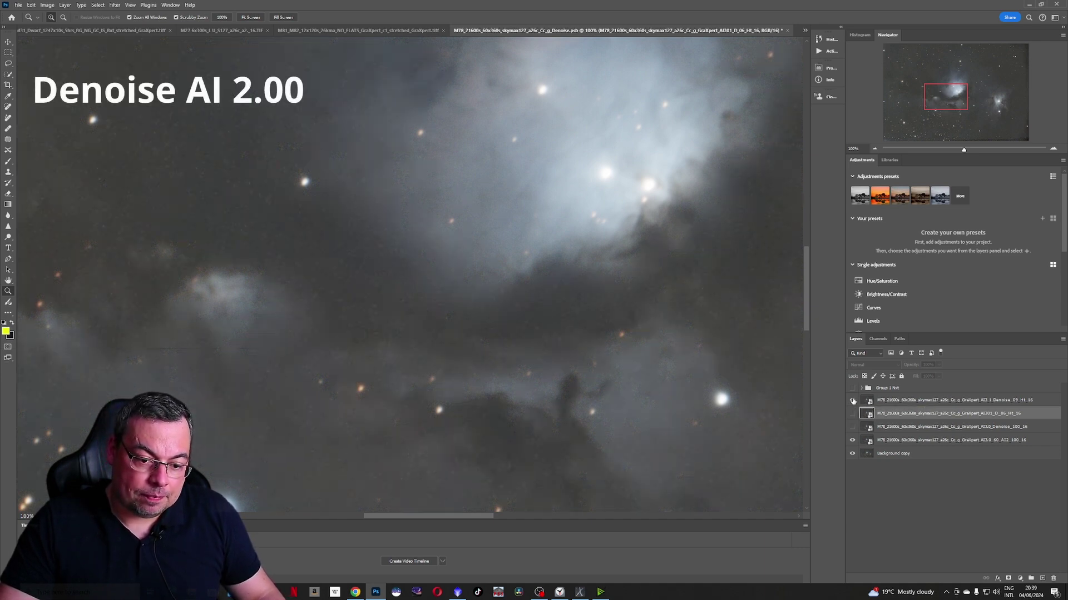
left_click(852, 400)
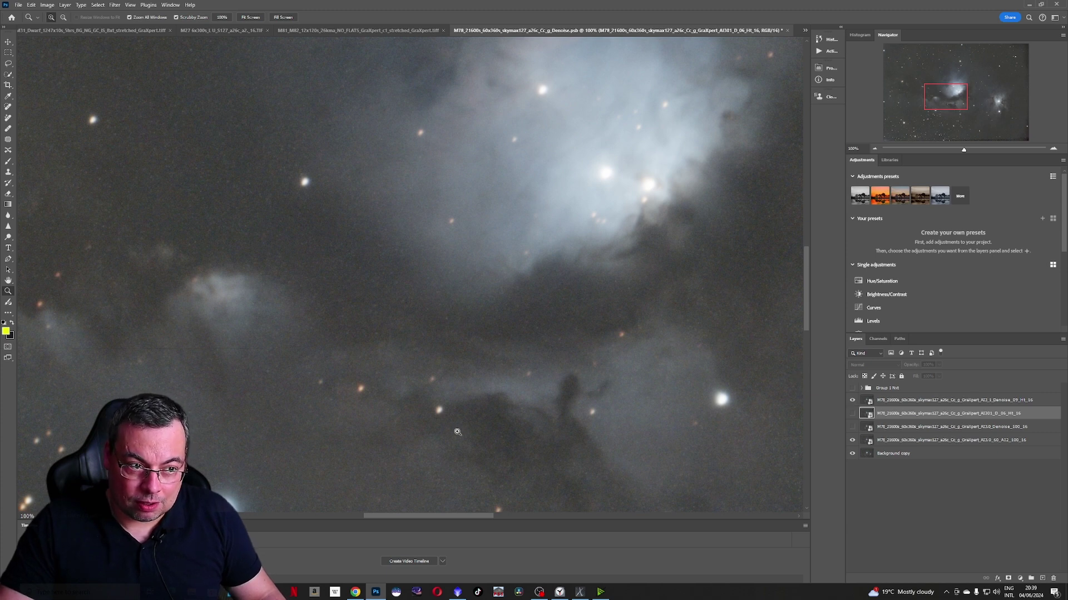
key("ctrl+0")
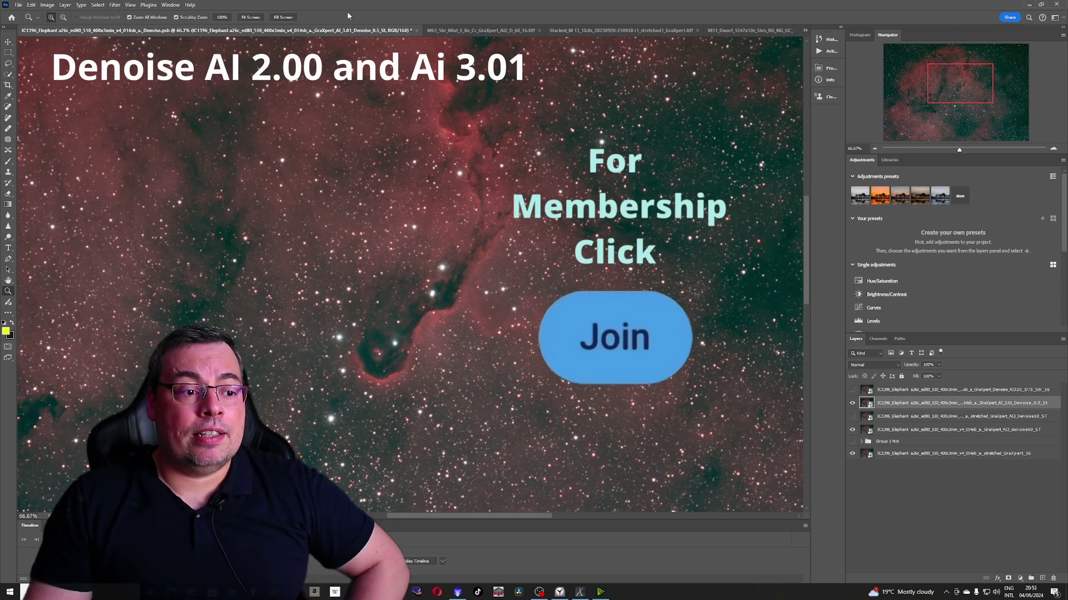
- Fit the Elephant's Trunk image to the window, glance at the M78 document, and return to IC1396
left_click(253, 18)
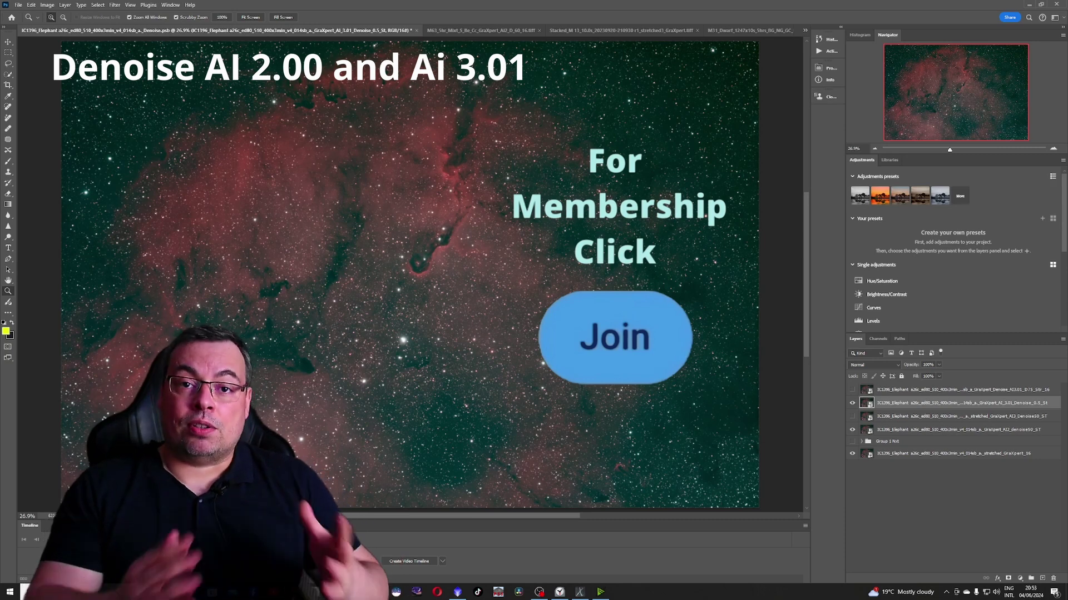
key("ctrl+shift+Tab")
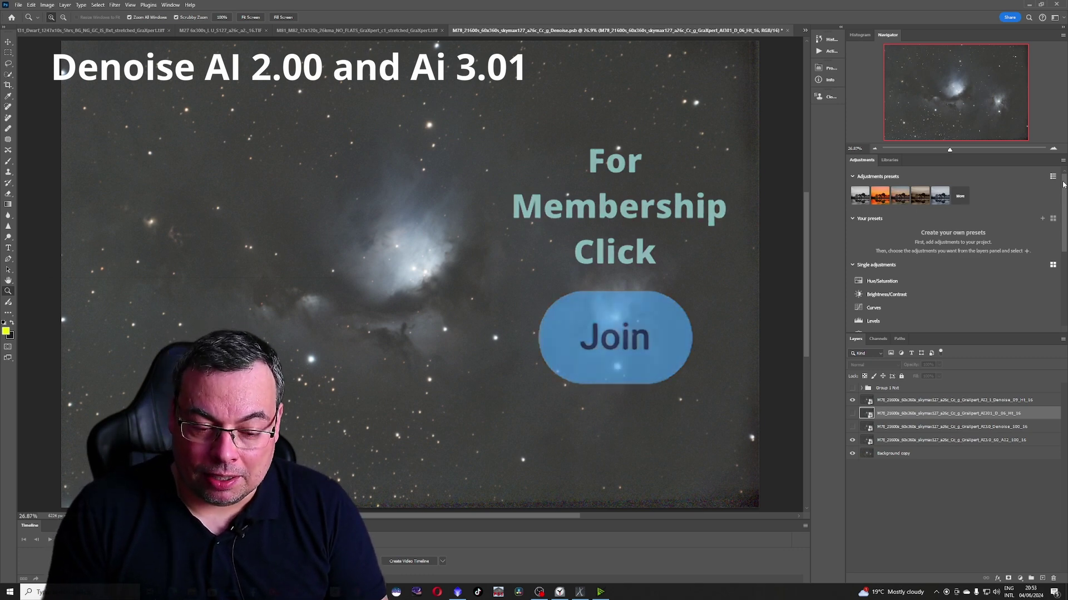
key("ctrl+Tab")
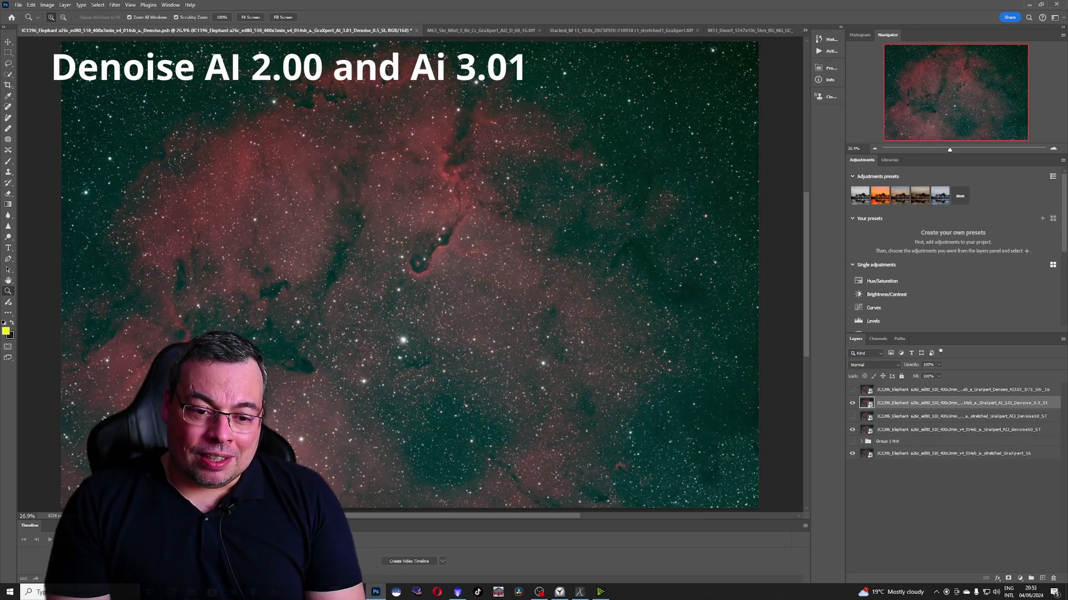